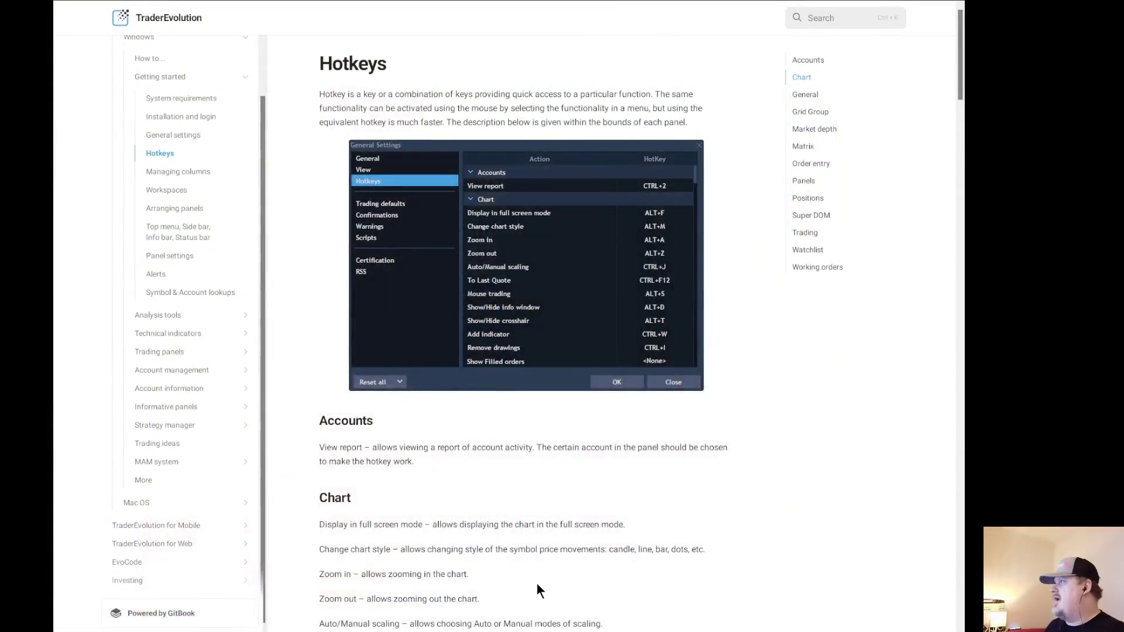
Scroll up the guide's sidebar and return to the TraderEvolution workspace with the watchlist and GME chart
scroll(163, 97, up, 1)
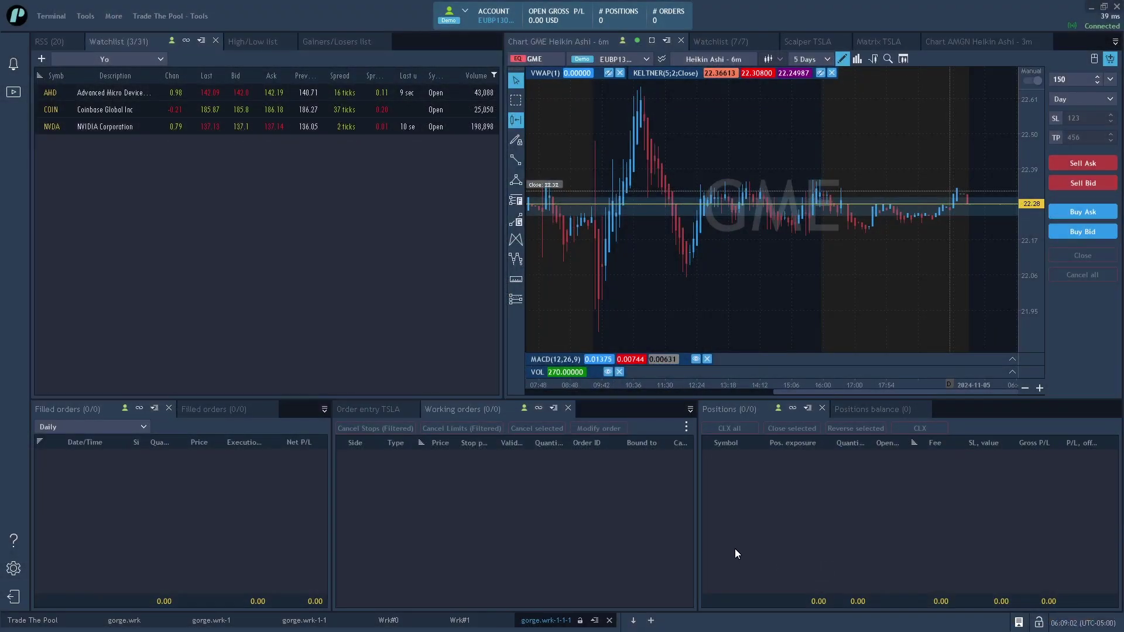
click(735, 549)
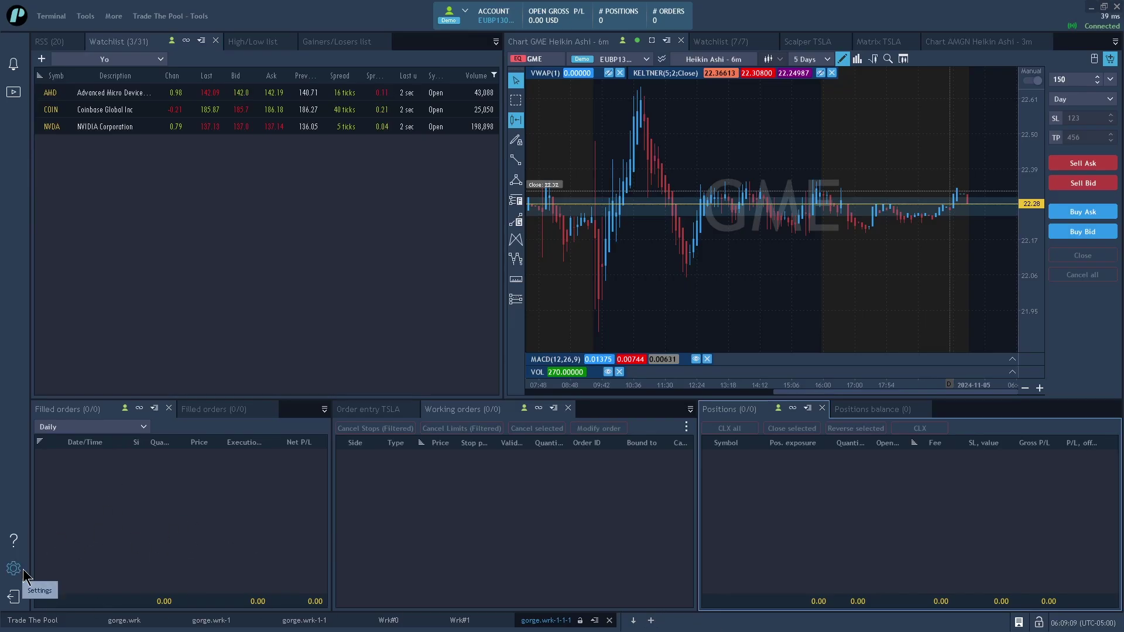
Open General Settings > Hotkeys from the gear, close it, and return to the guide's Hotkeys article
click(24, 571)
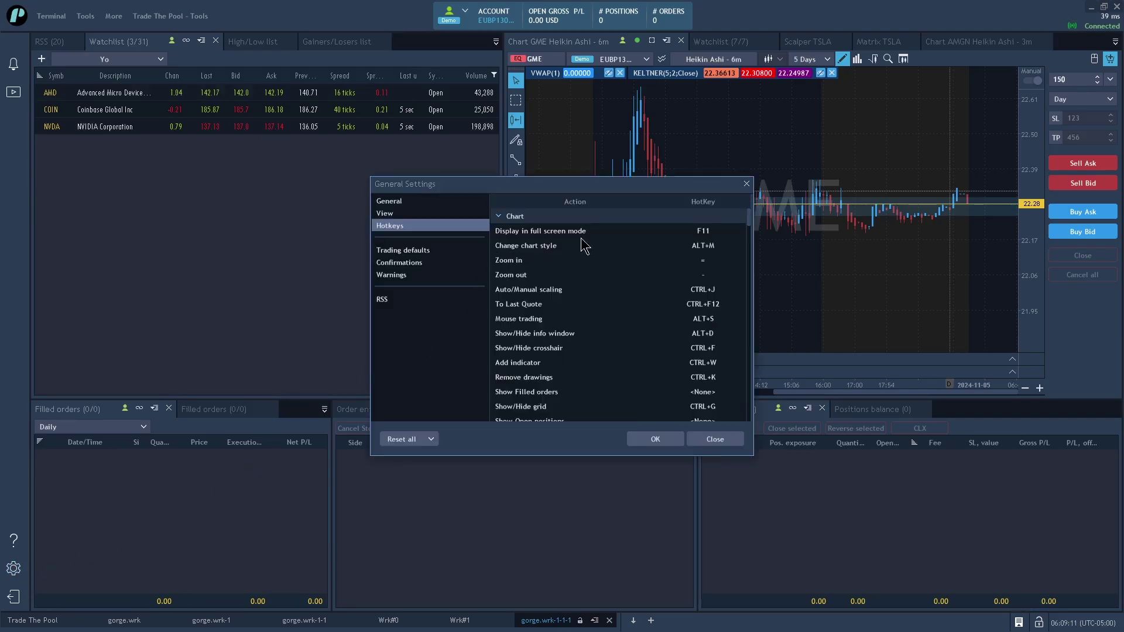
click(746, 185)
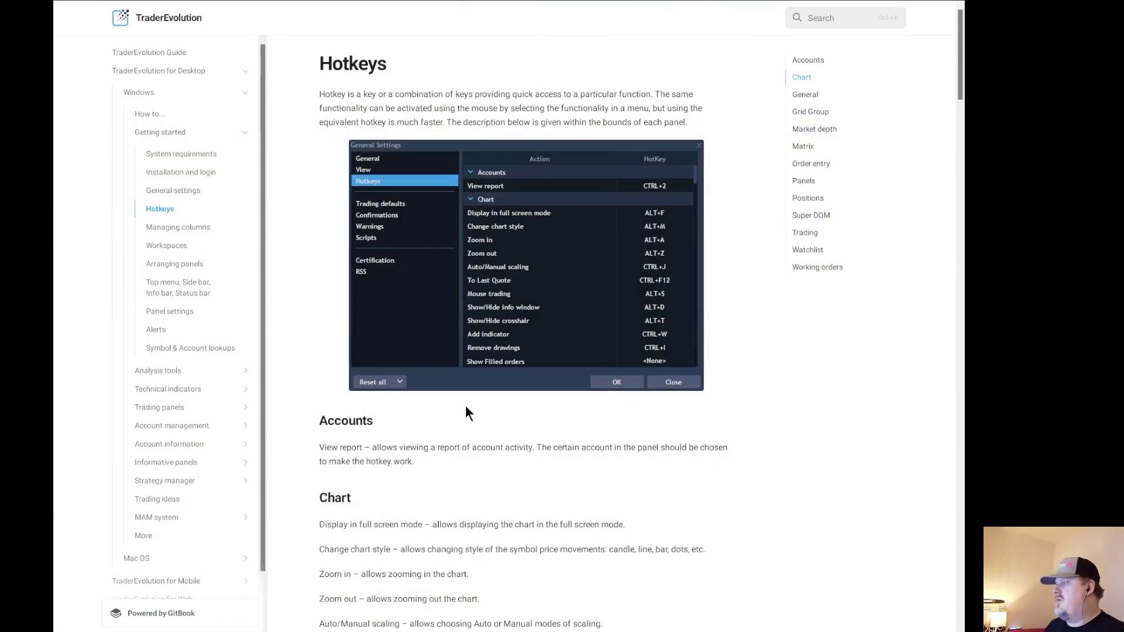
scroll(469, 478, down, 3)
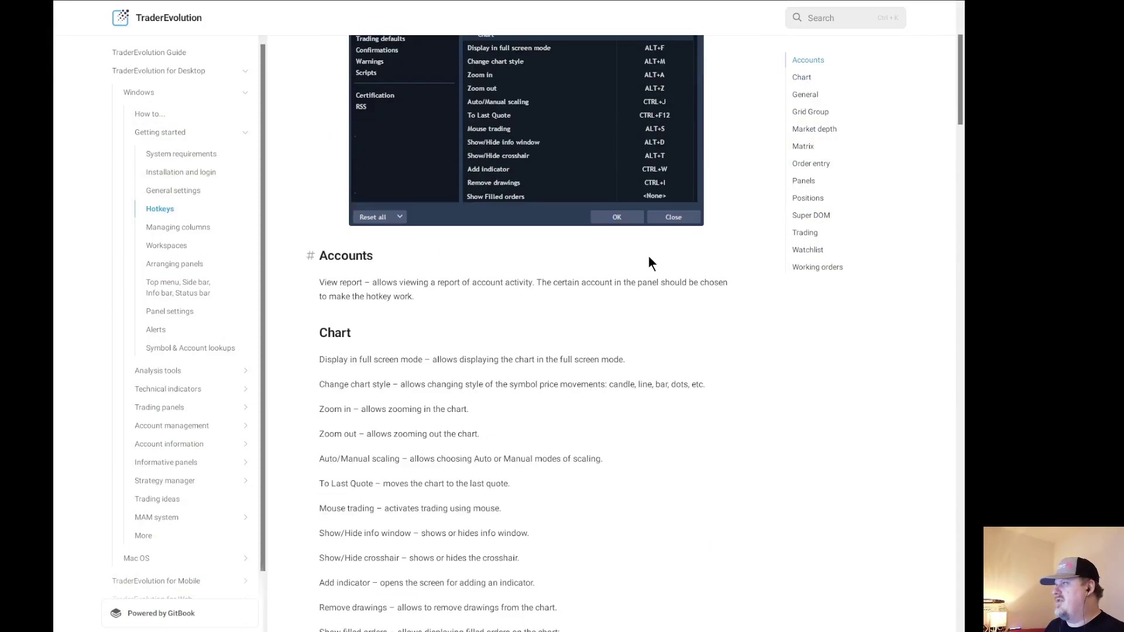
scroll(961, 422, down, 20)
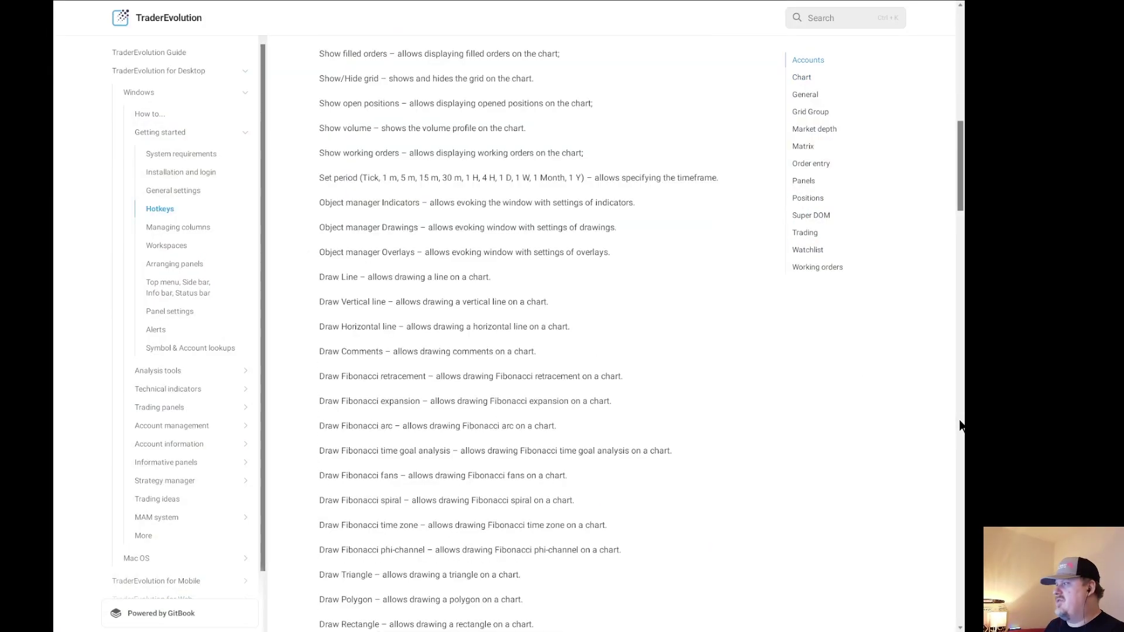
scroll(960, 426, down, 10)
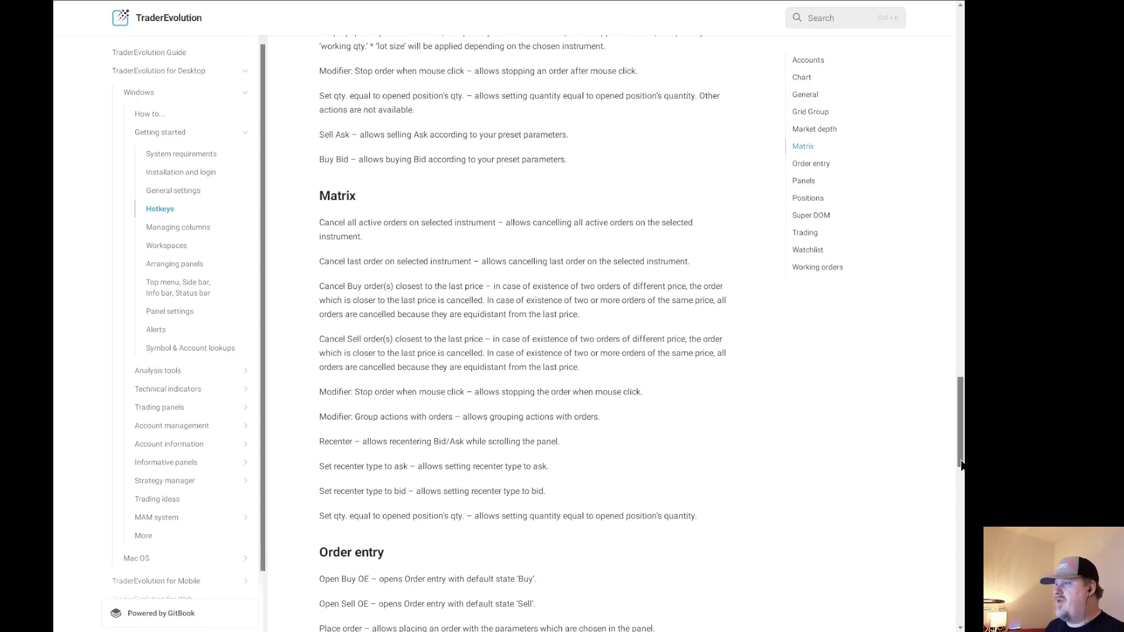
scroll(961, 492, down, 10)
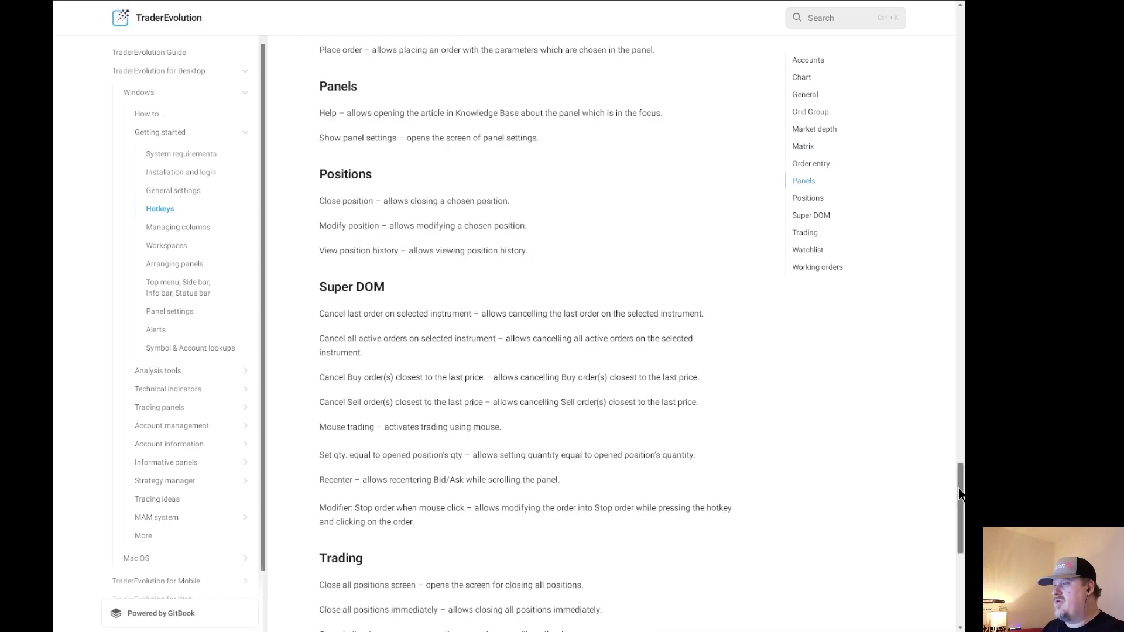
scroll(961, 589, down, 5)
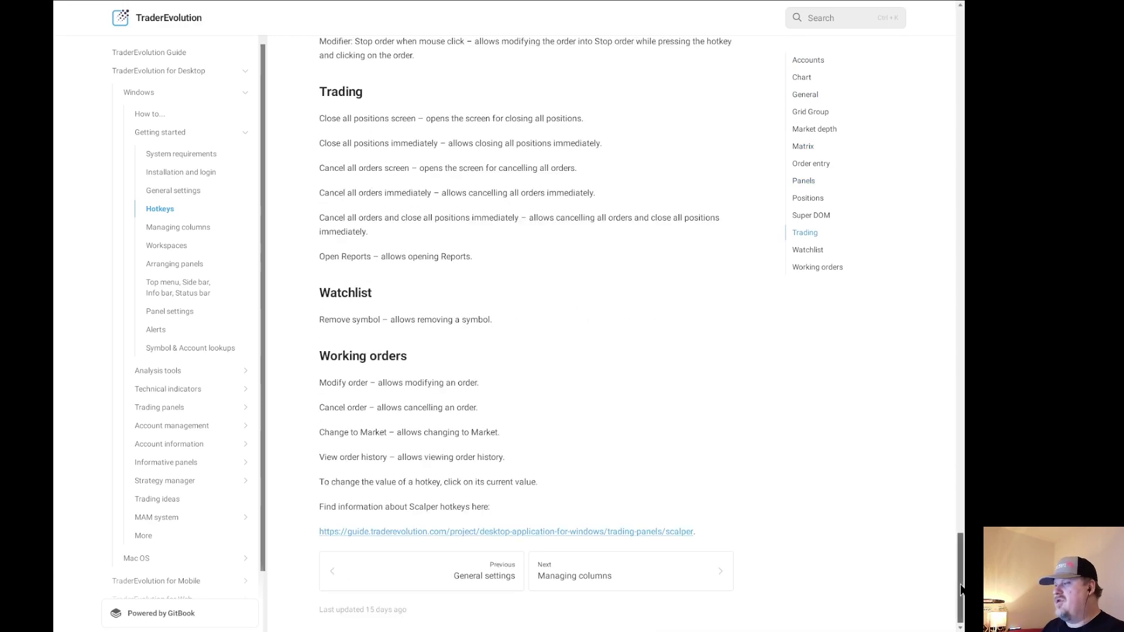
scroll(957, 492, up, 15)
drag(956, 397, 958, 34)
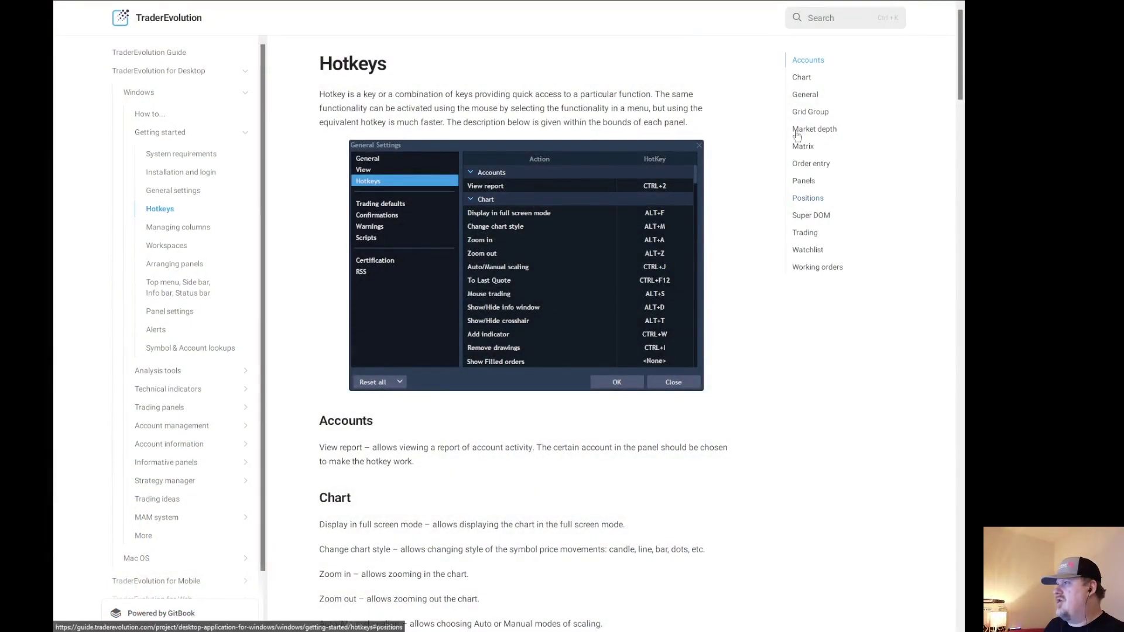
Read the guide's General, Panels and Order entry hotkey sections, then go back to the platform
click(805, 95)
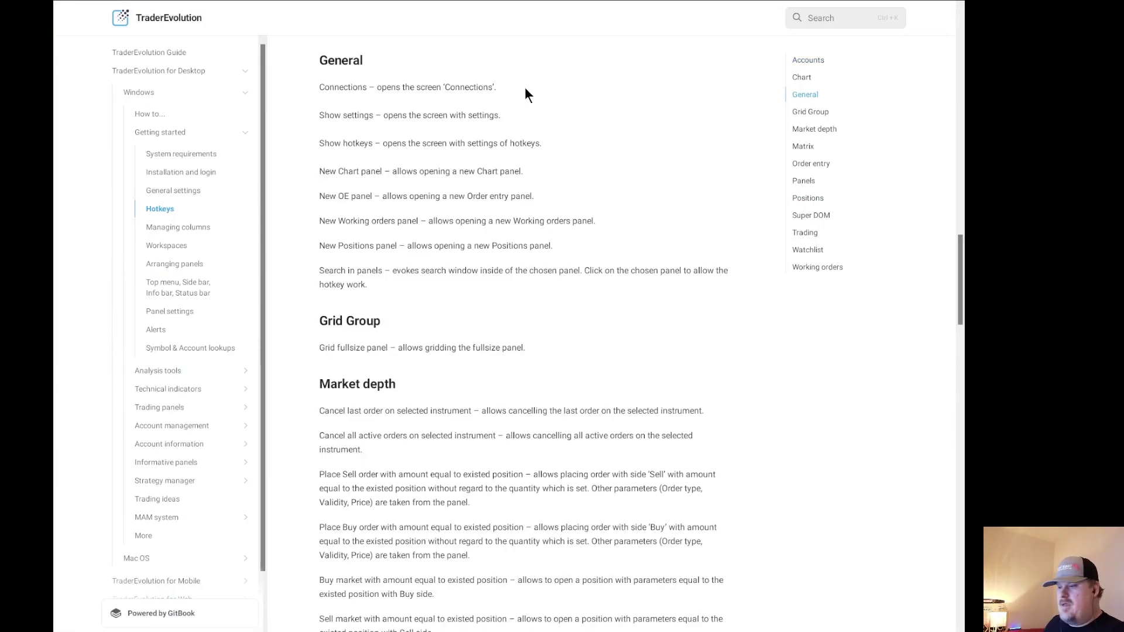
click(804, 180)
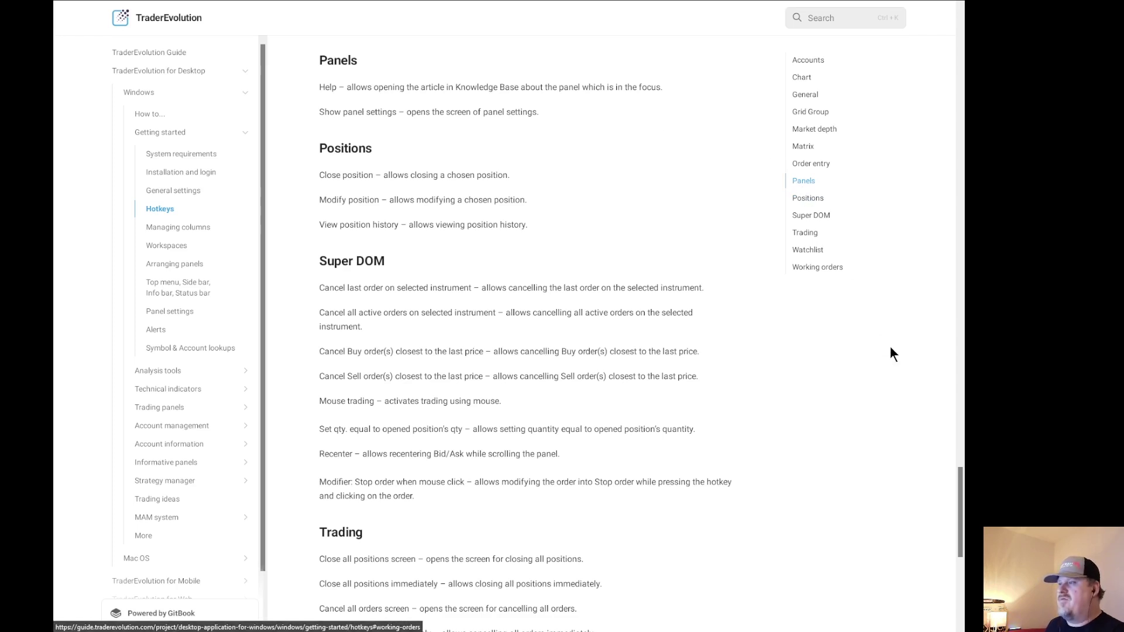
click(819, 164)
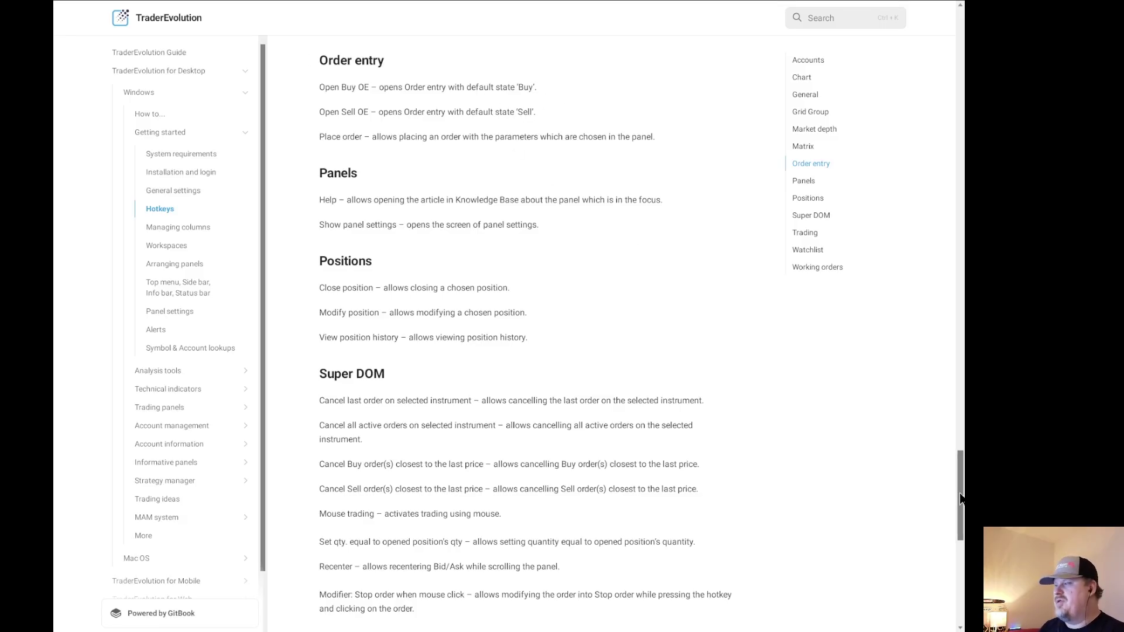
drag(962, 498, 928, 26)
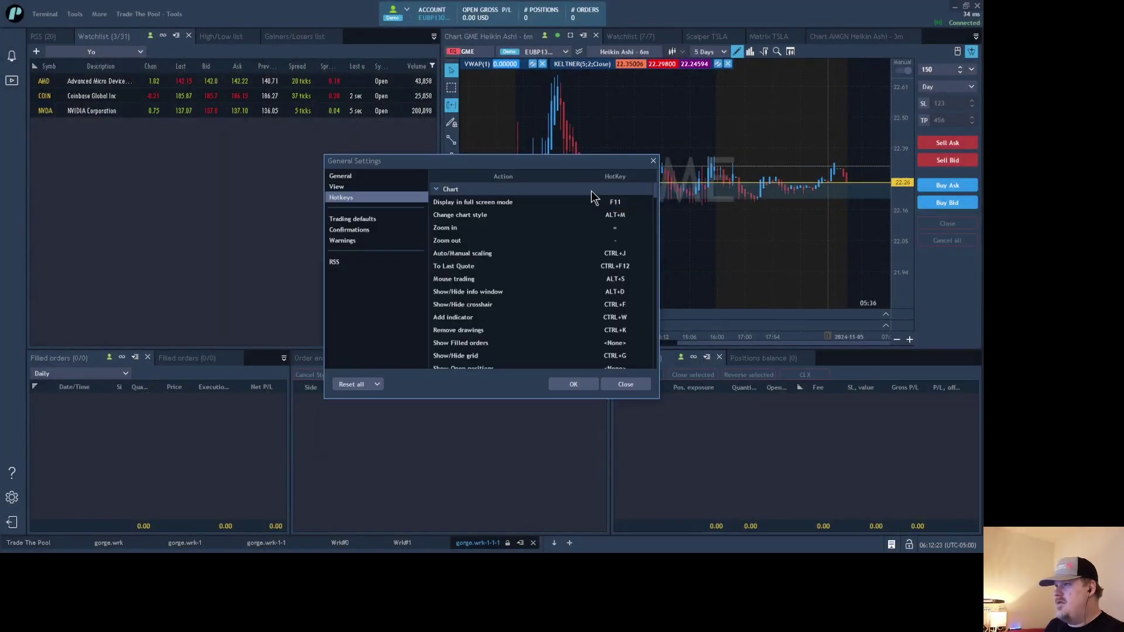
Open the hotkey settings, select the Show settings entry, and close the dialog
click(593, 192)
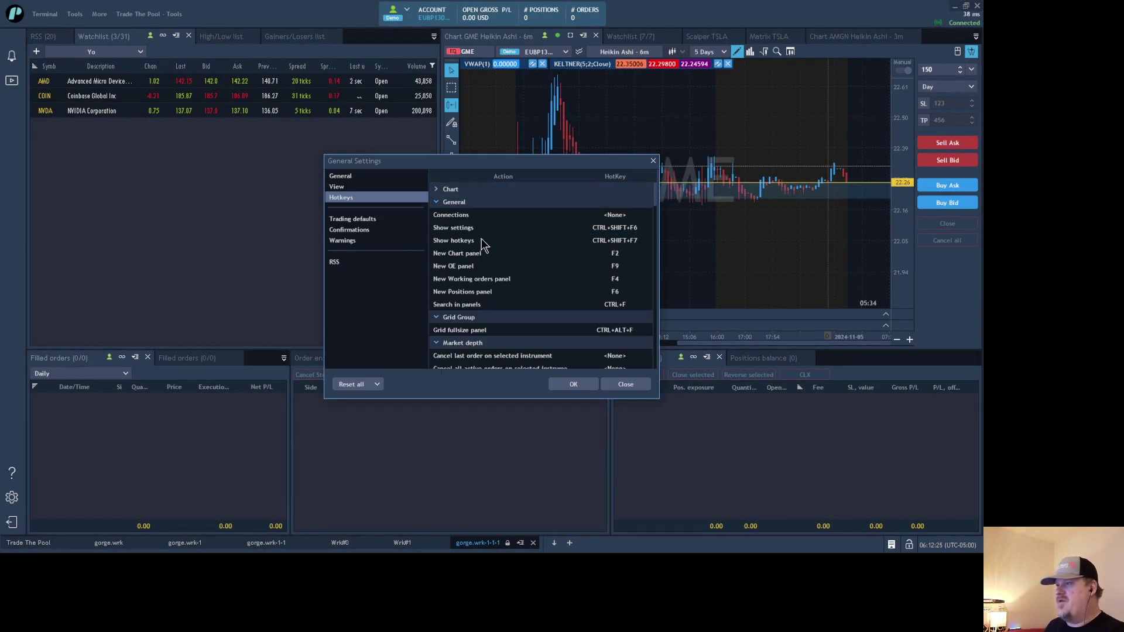
click(466, 232)
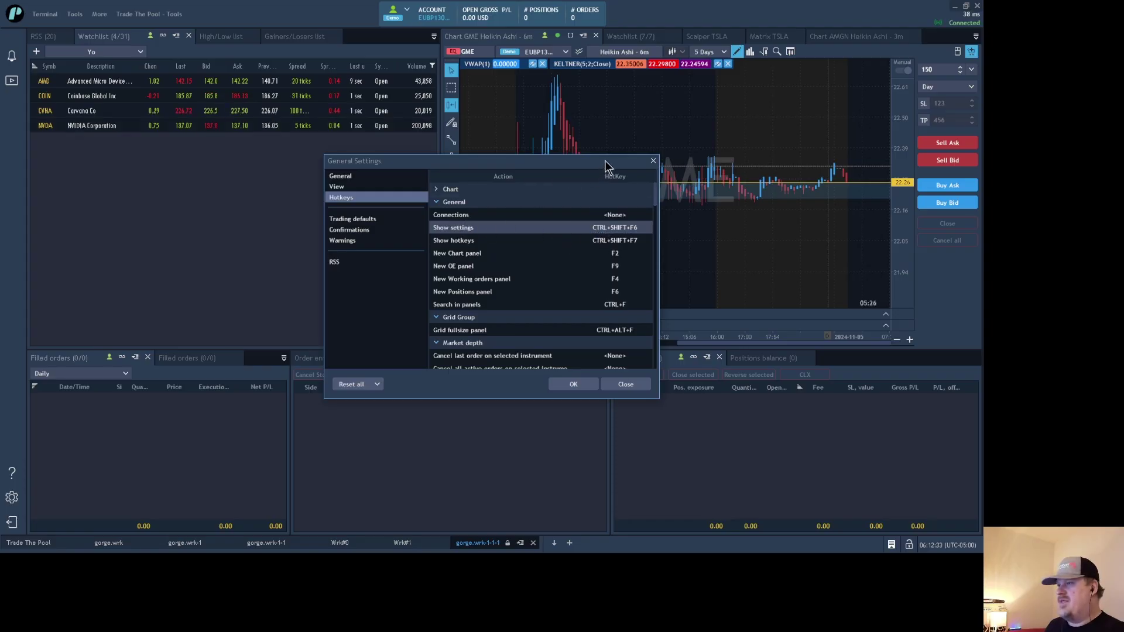
click(653, 160)
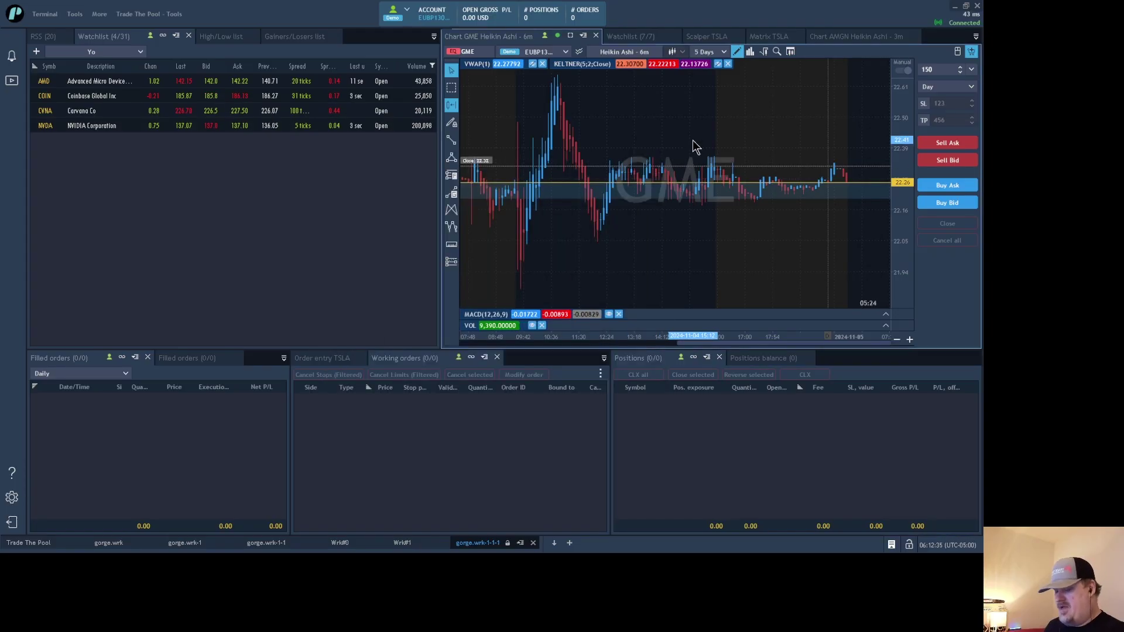
Reopen settings with Ctrl+H and assign CTRL+SHIFT+F2 to Connections, saving with OK
key(ctrl+h)
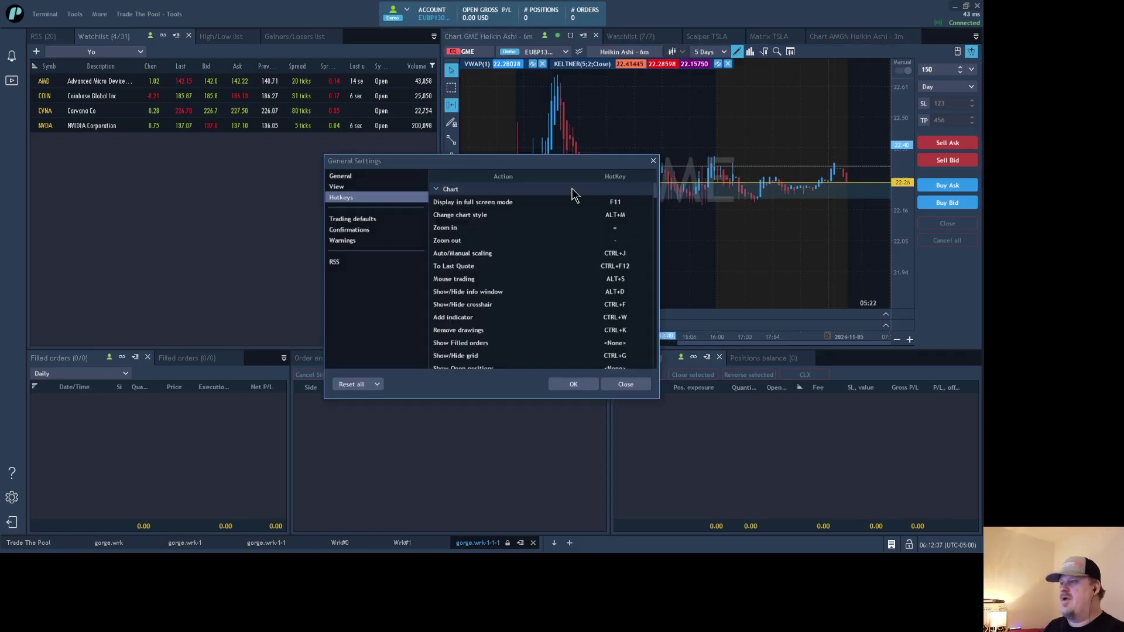
click(435, 189)
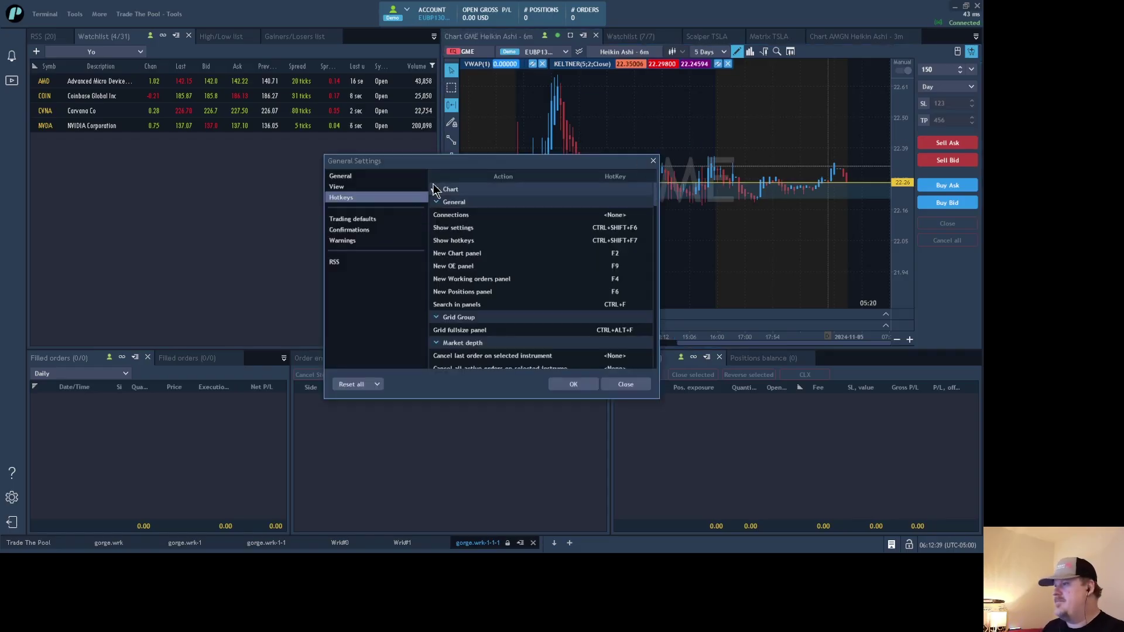
click(605, 216)
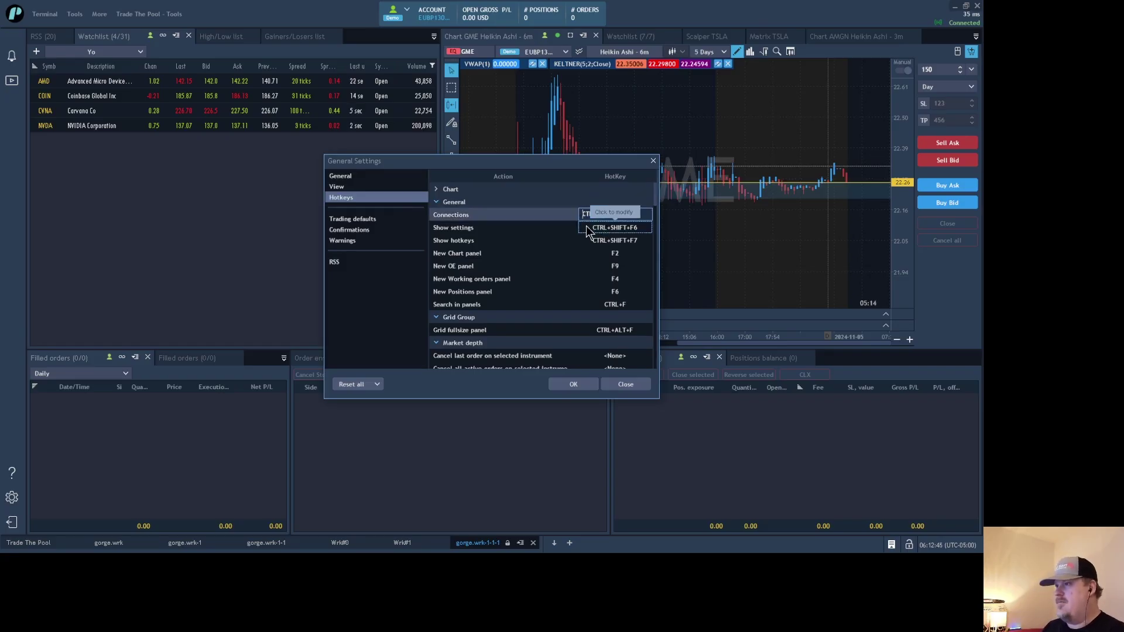
key(ctrl+shift+F2)
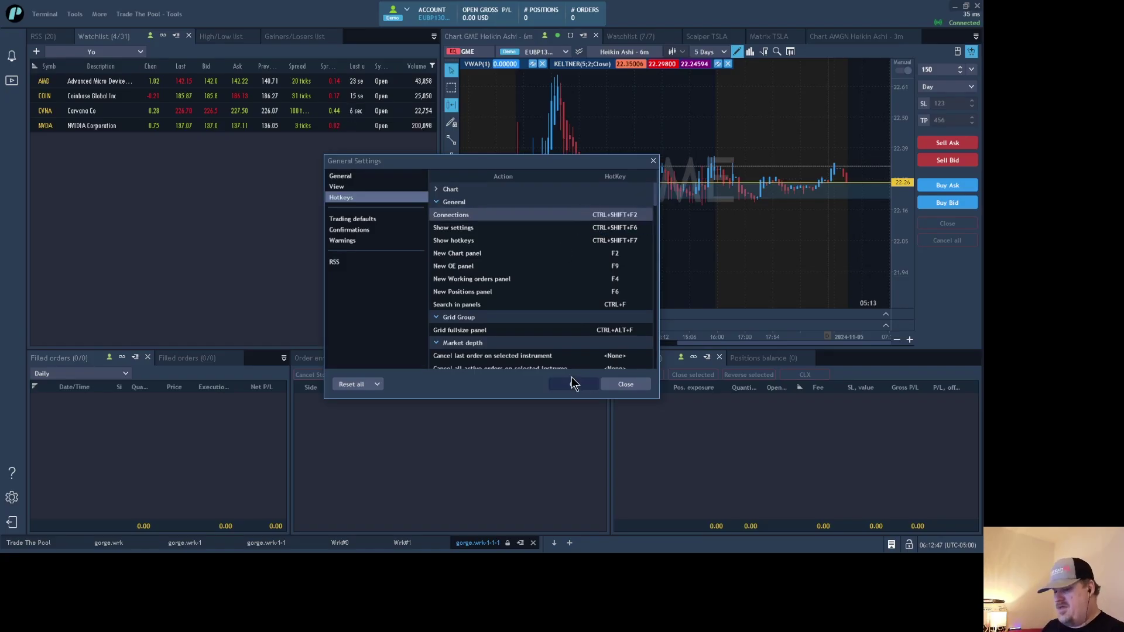
click(571, 384)
key(ctrl+shift+F2)
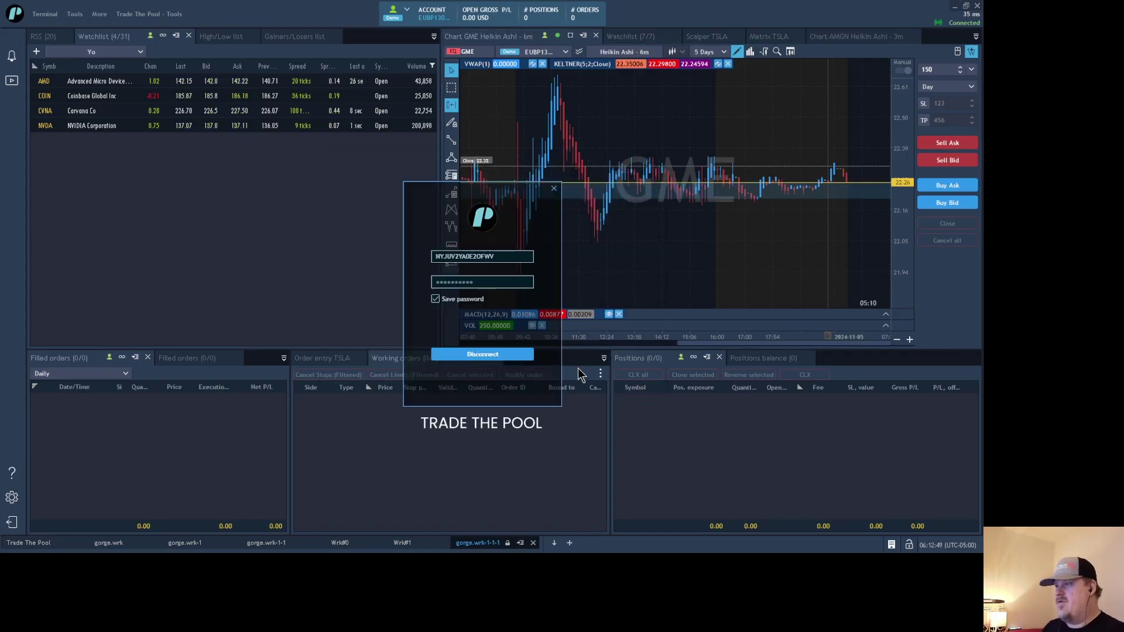
click(553, 190)
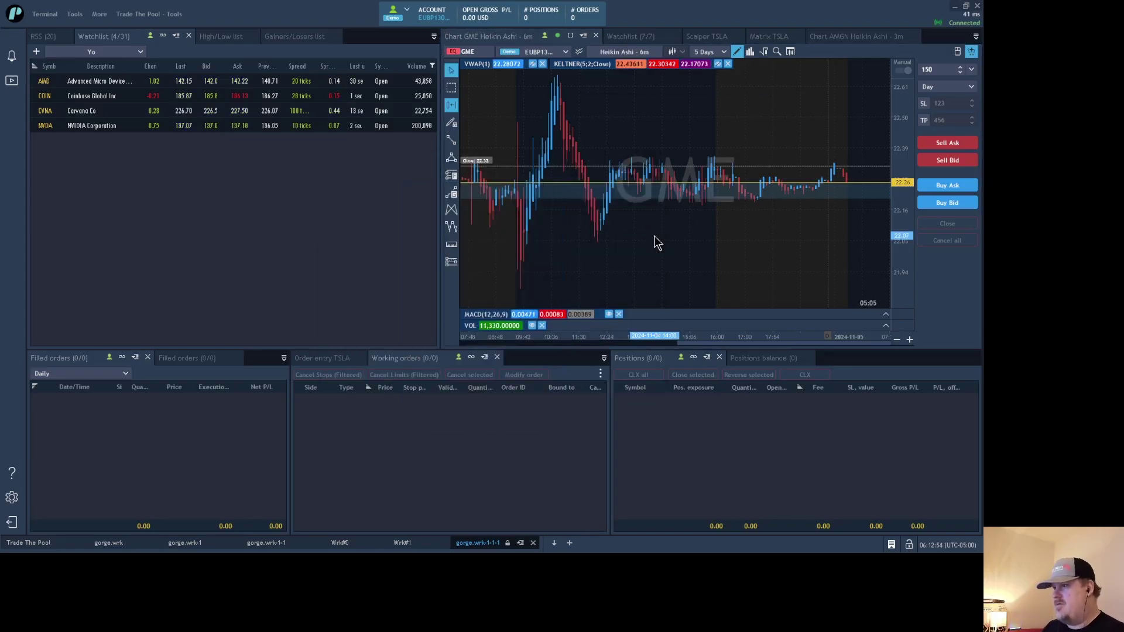
key(ctrl+shift+F2)
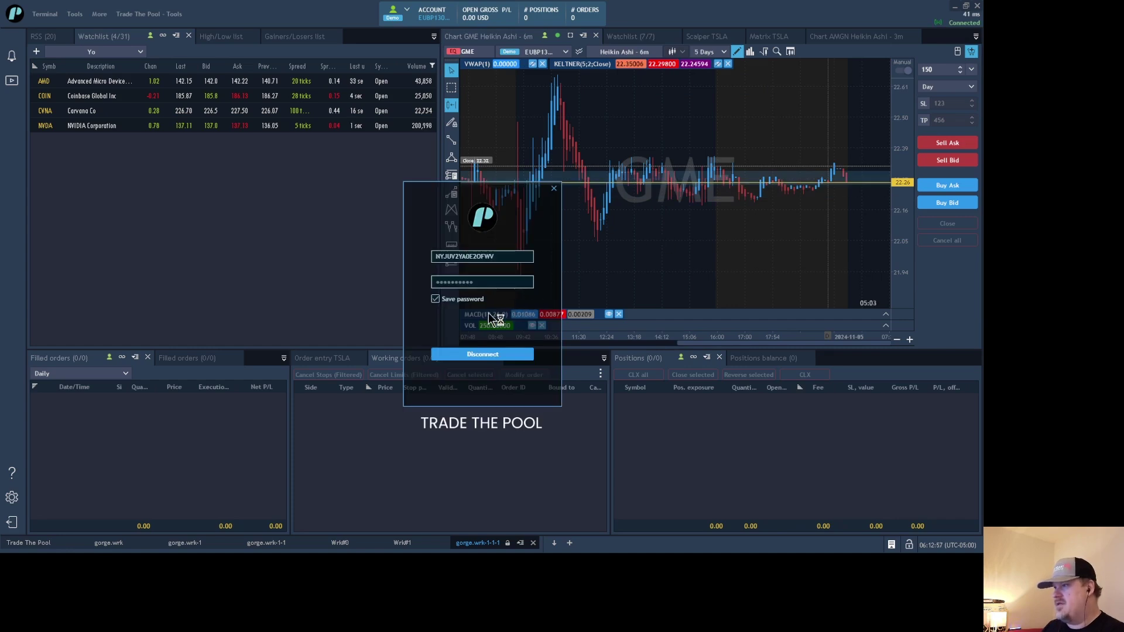
click(555, 188)
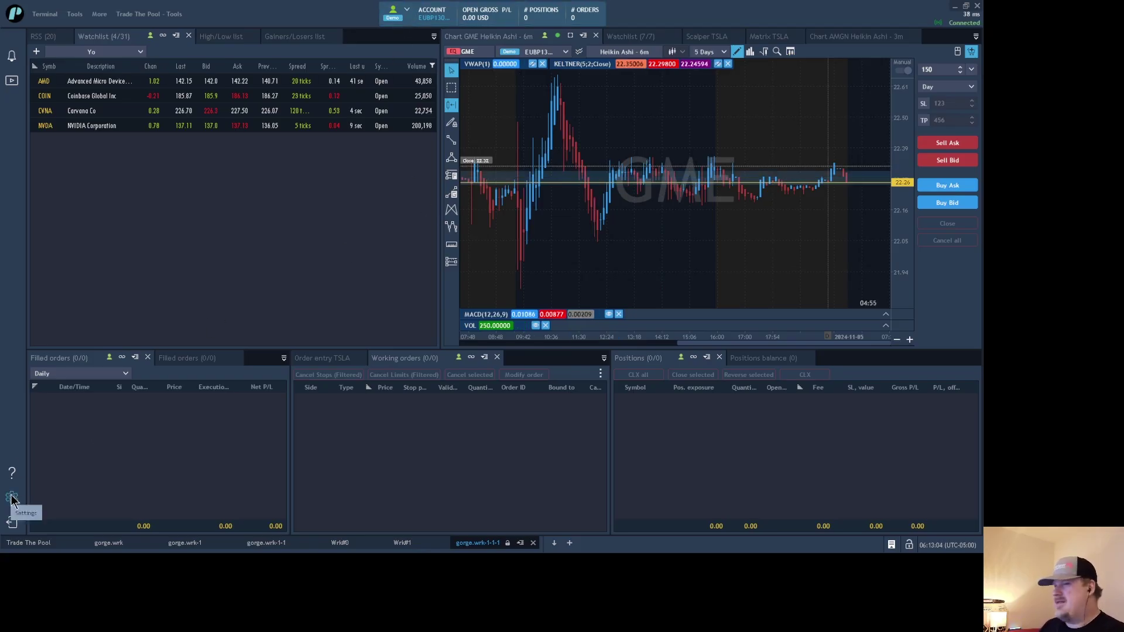
click(12, 497)
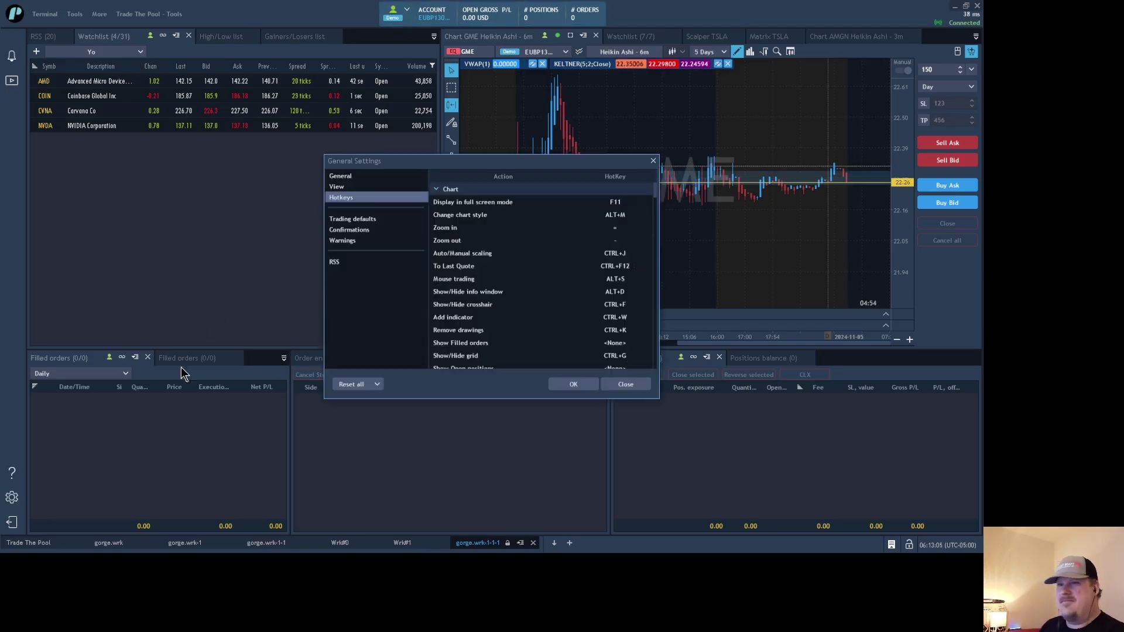
click(446, 191)
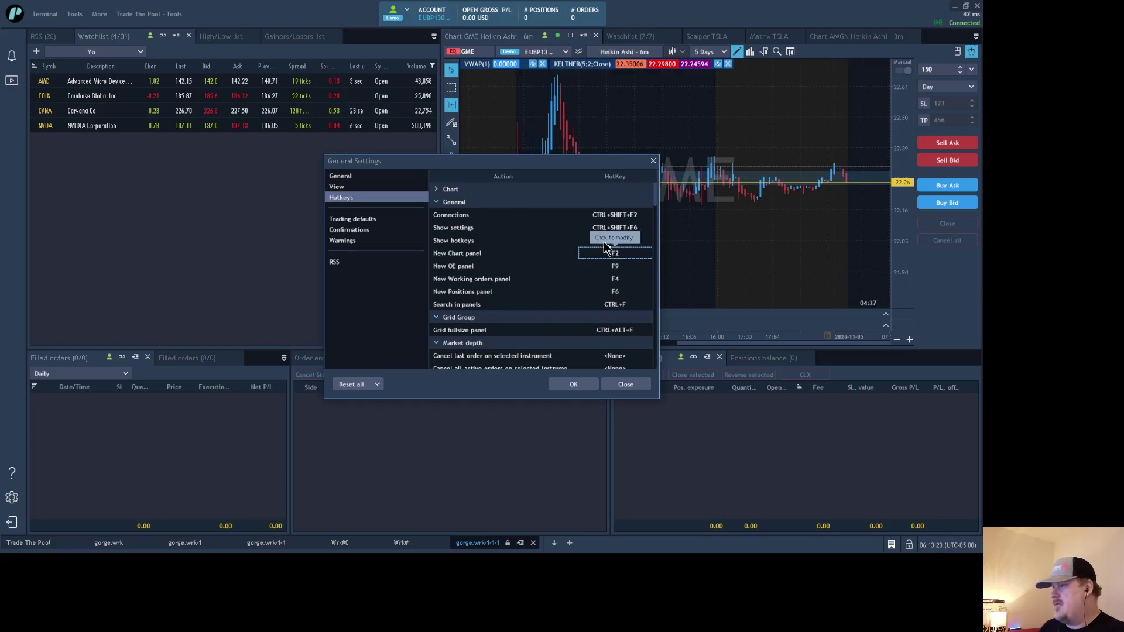
click(432, 202)
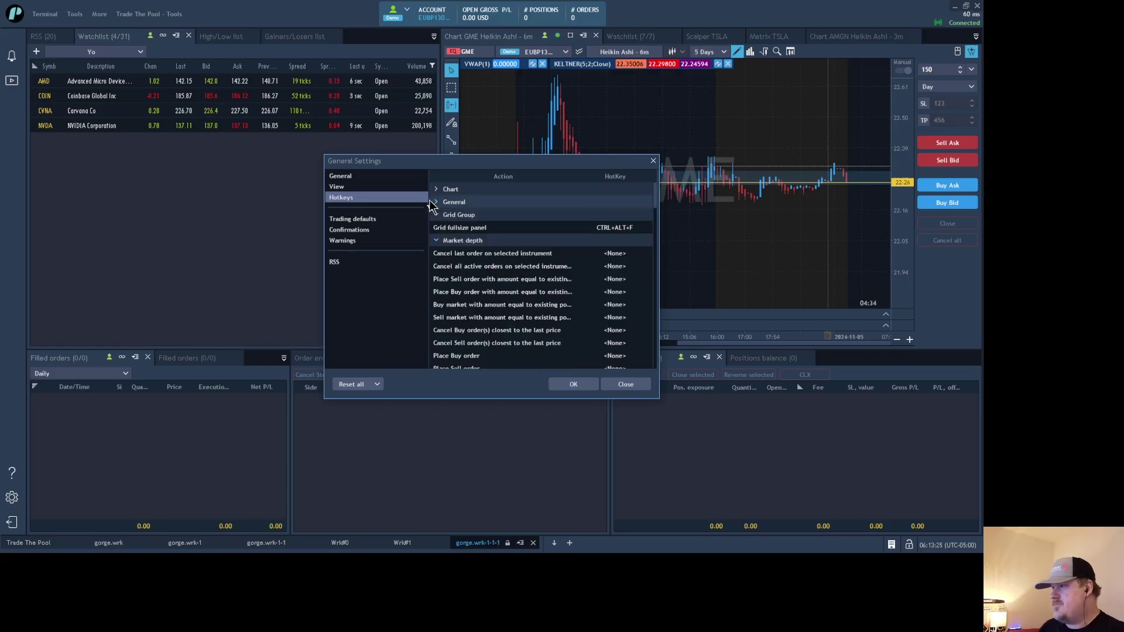
click(435, 215)
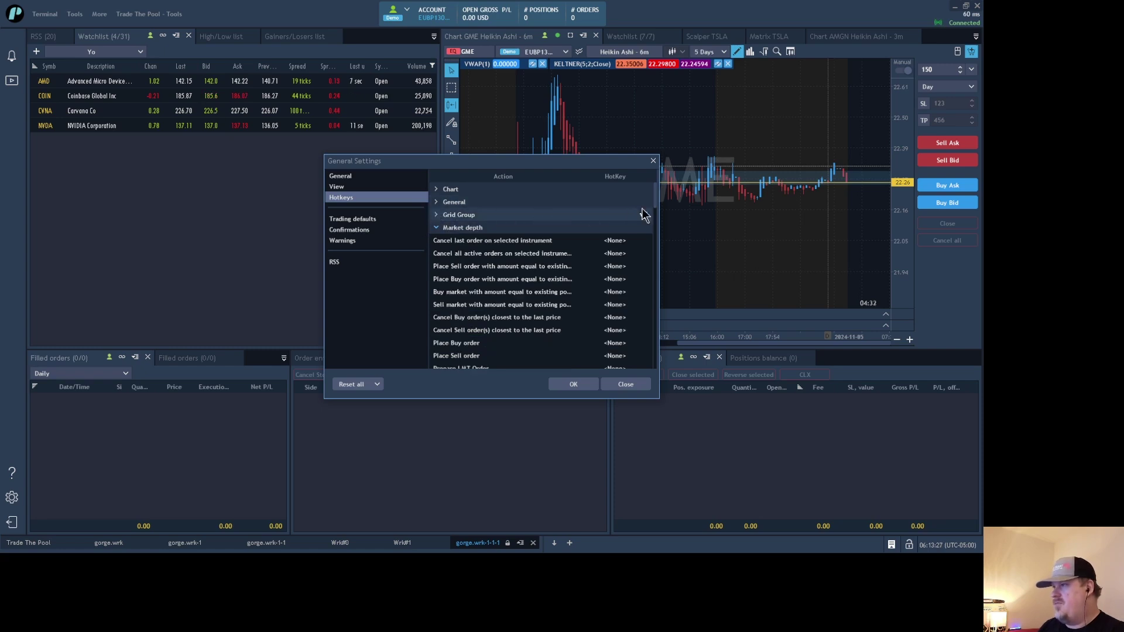
drag(655, 191, 656, 262)
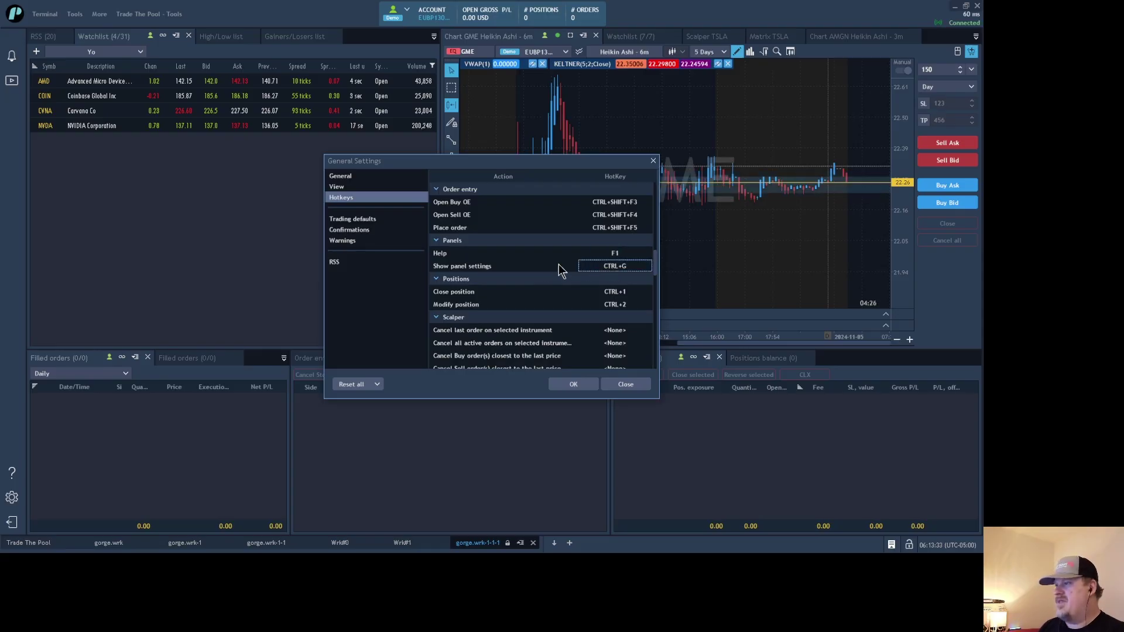
click(654, 161)
click(656, 475)
key(ctrl+g)
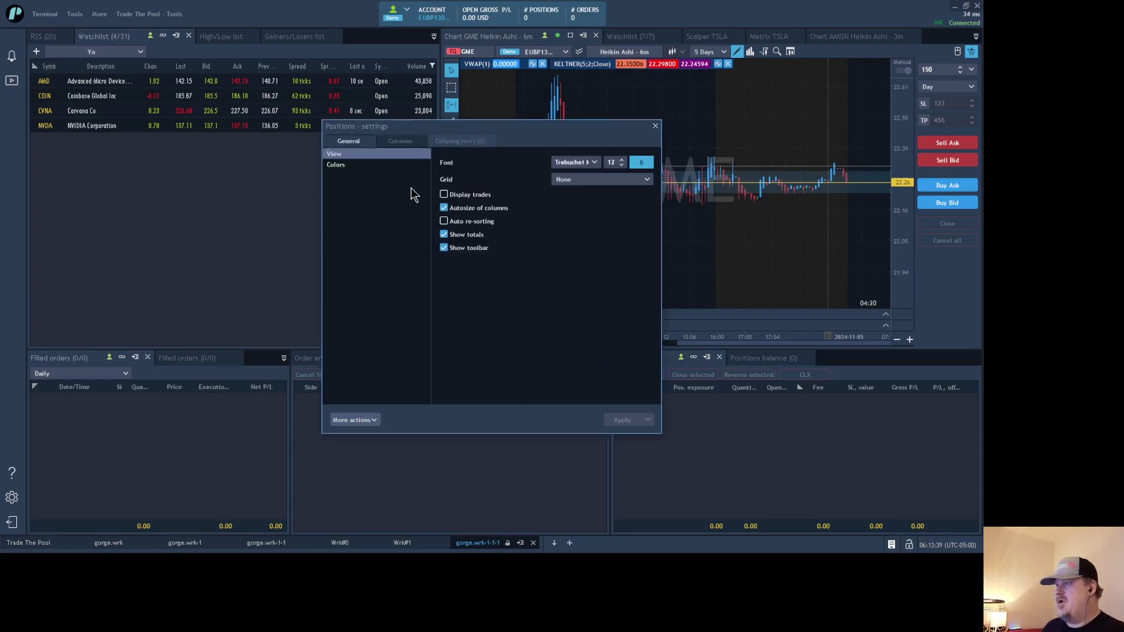
key(Escape)
click(244, 203)
key(ctrl+g)
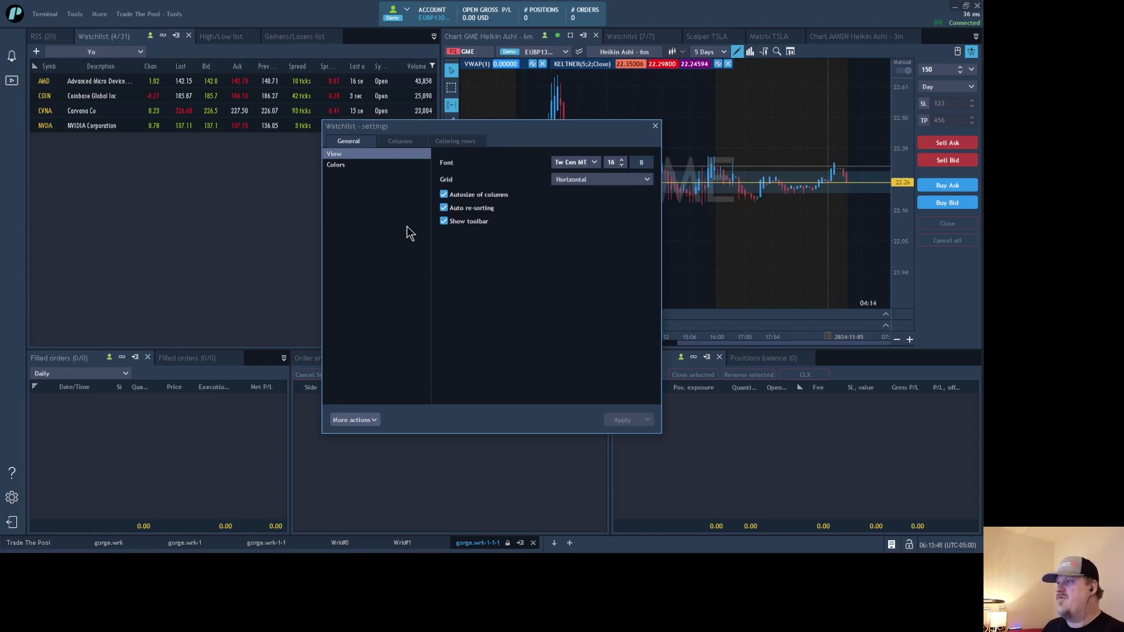
click(379, 420)
key(Escape)
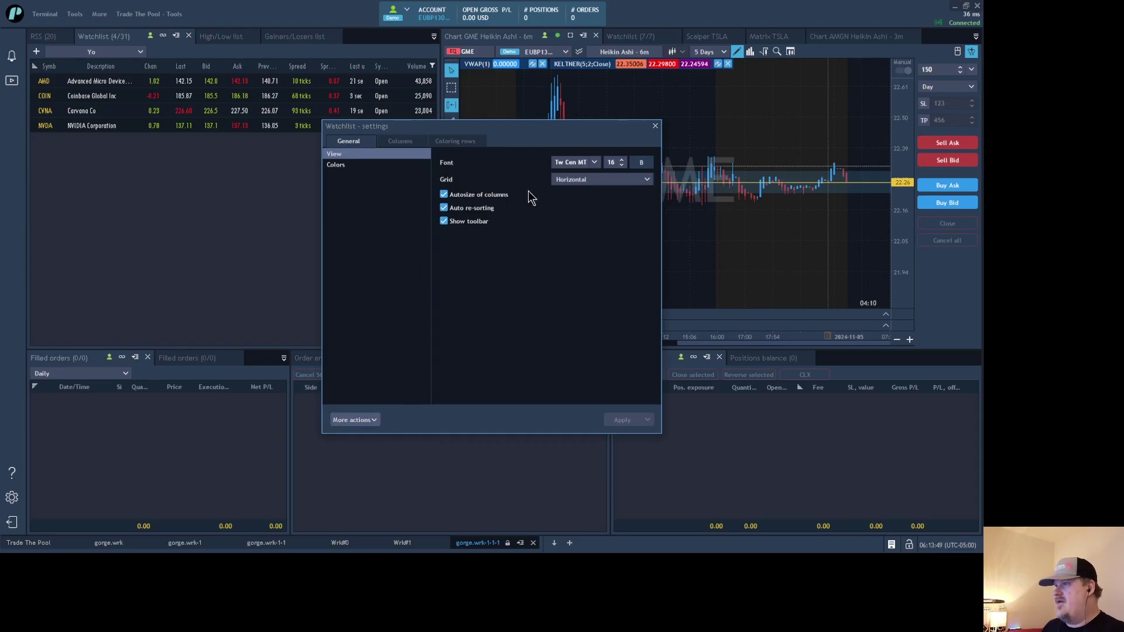
key(Escape)
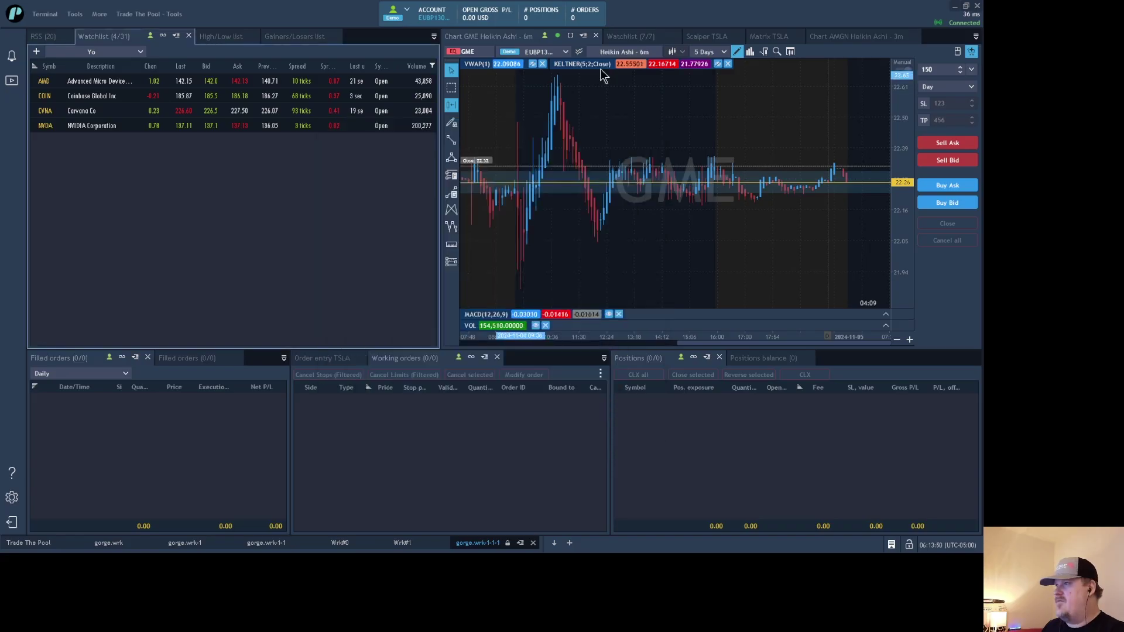
click(626, 36)
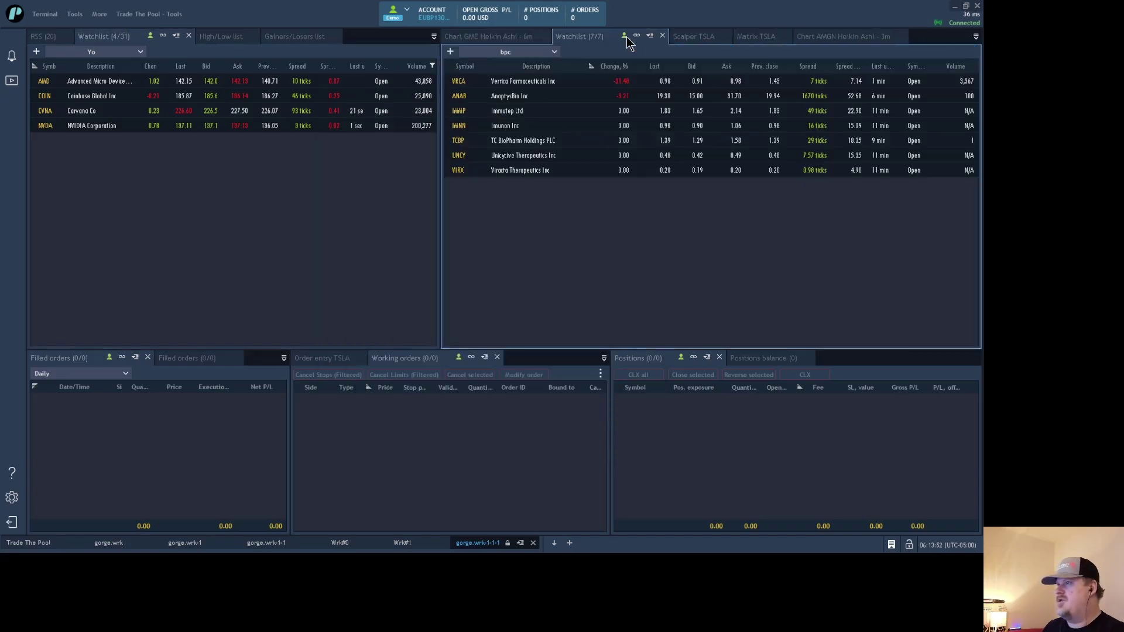
click(501, 35)
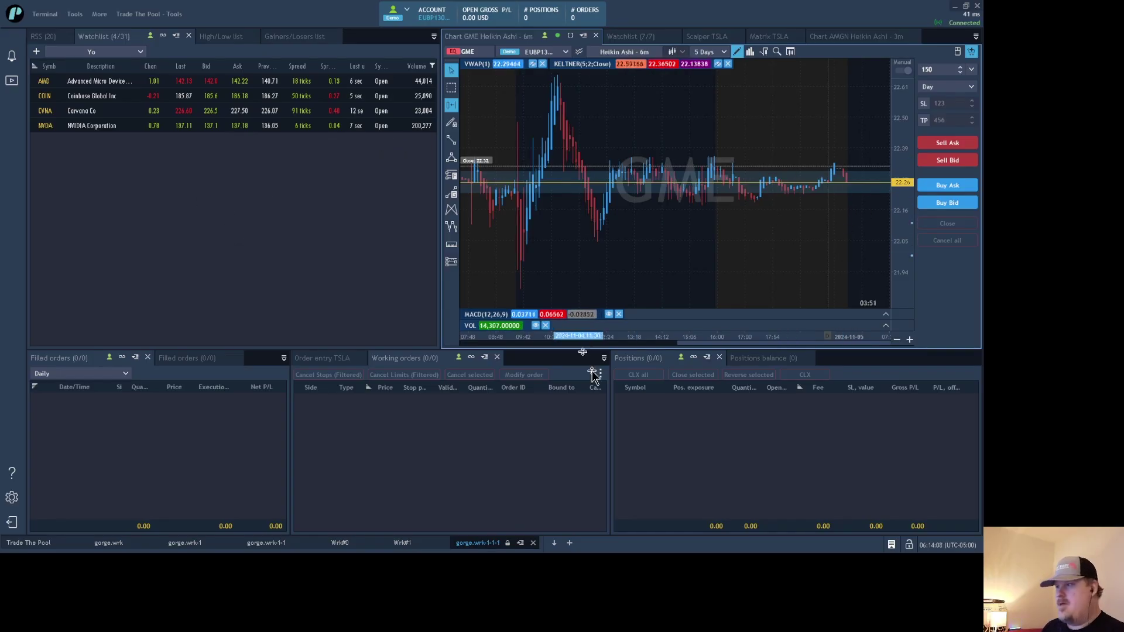
click(12, 497)
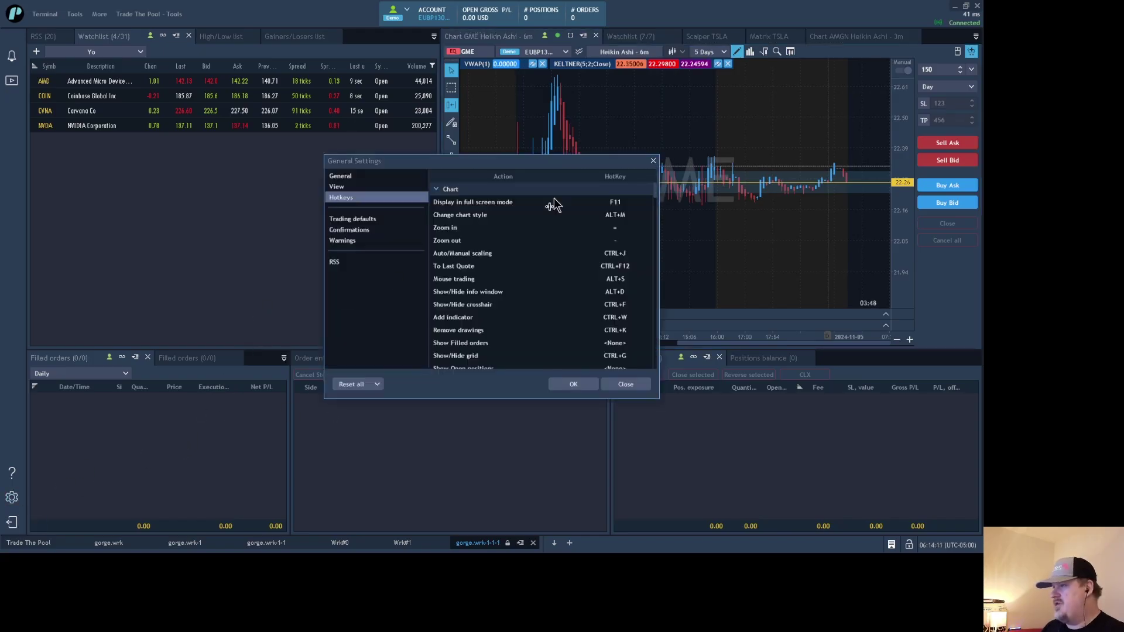
click(651, 189)
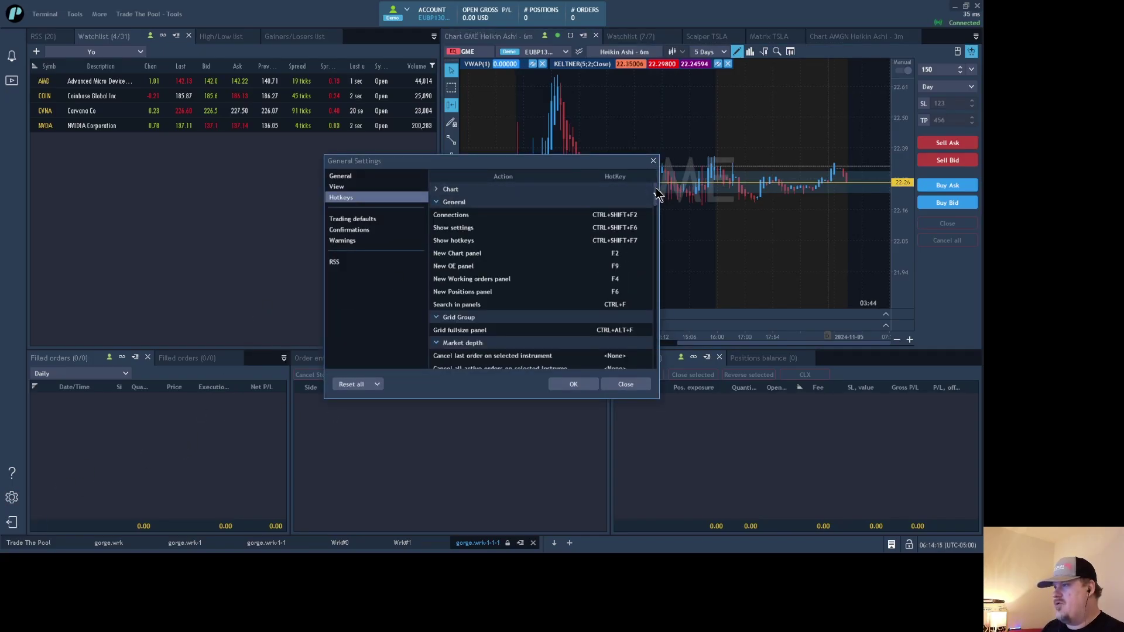
scroll(655, 196, down, 10)
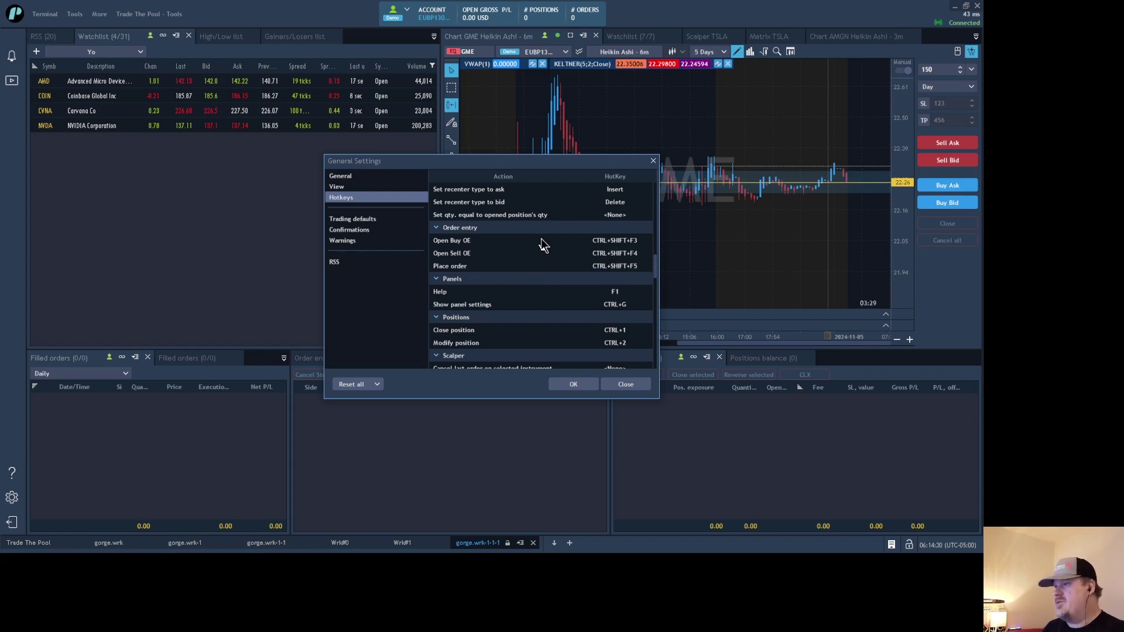
click(654, 161)
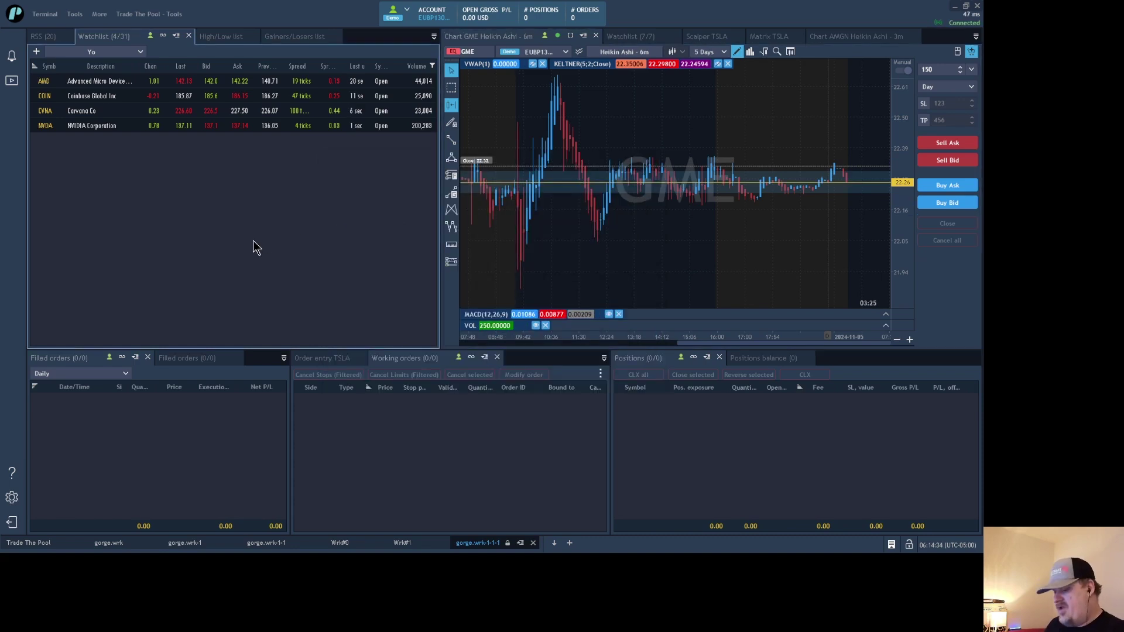
key(ctrl+o)
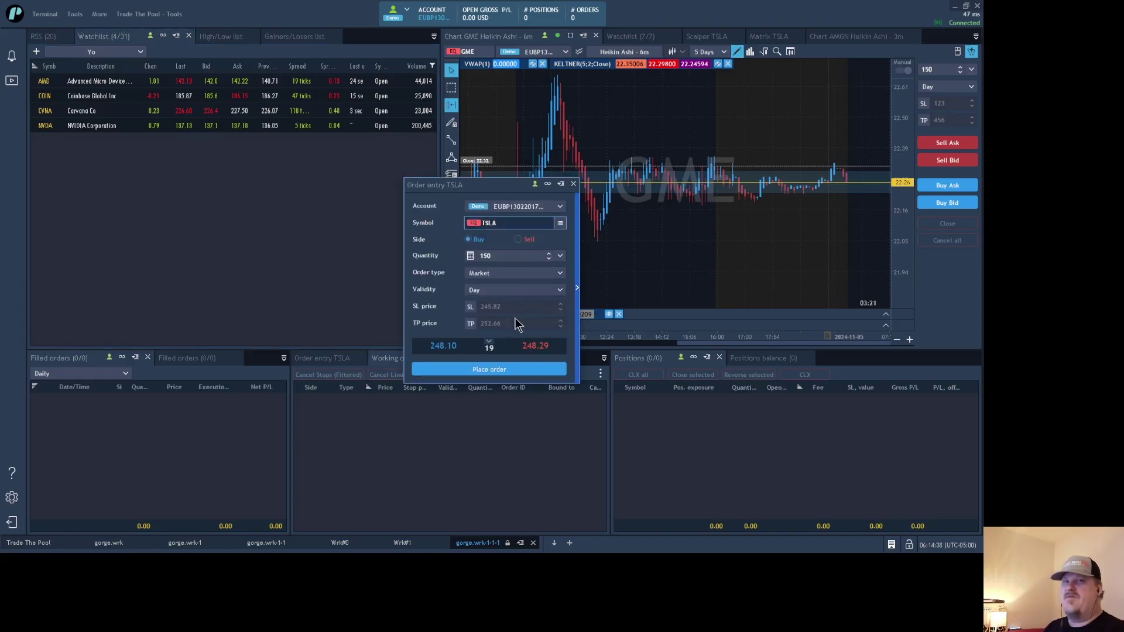
click(573, 184)
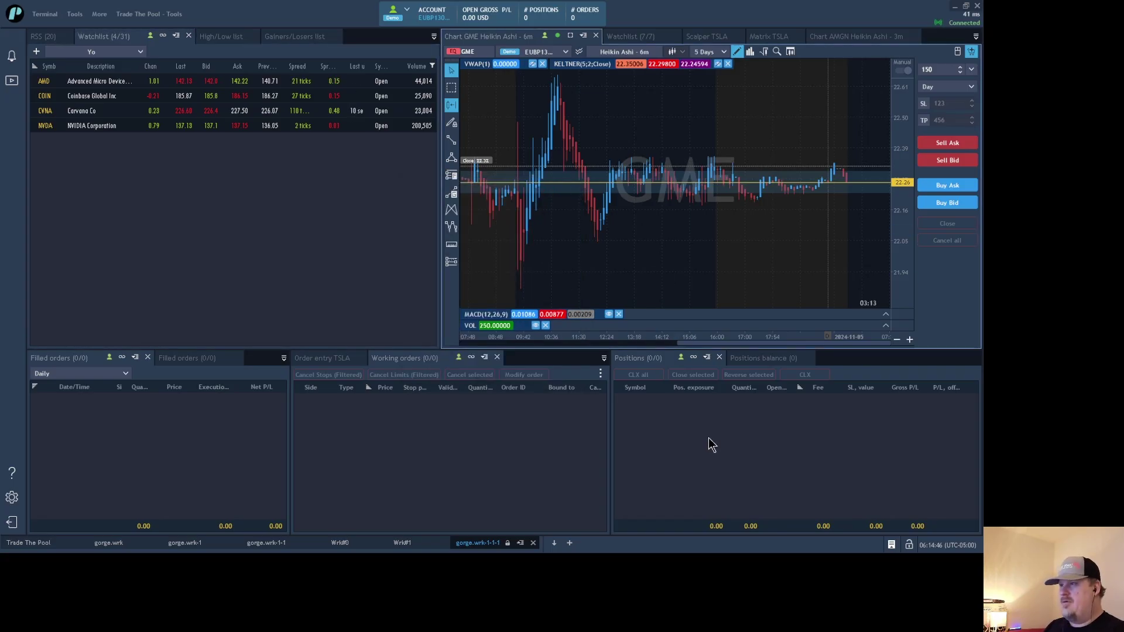
key(F2)
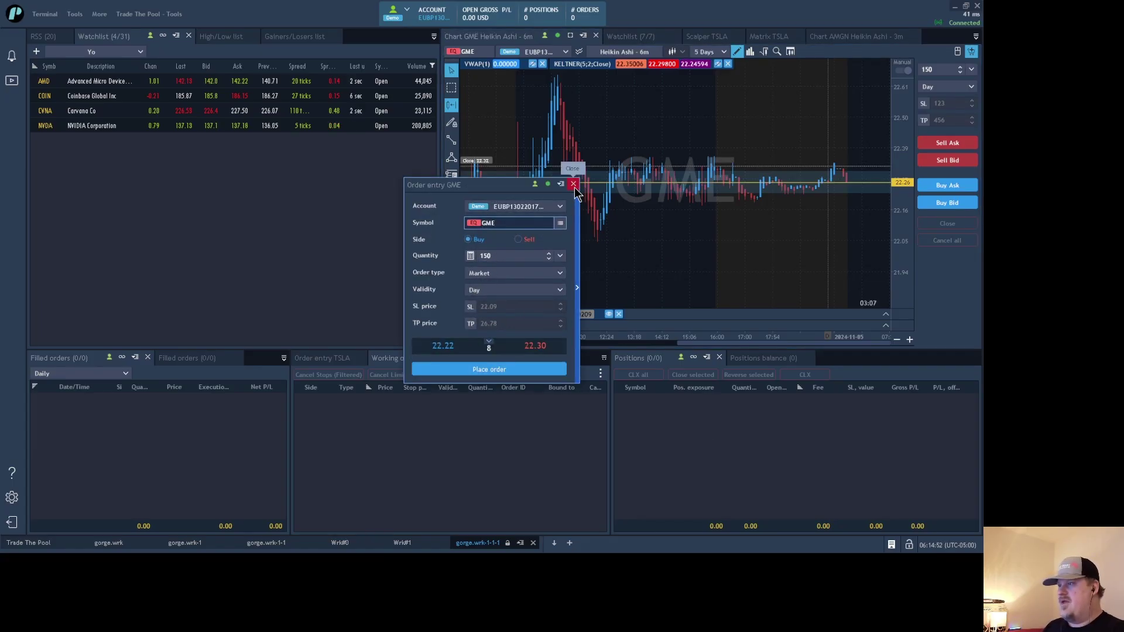
click(576, 205)
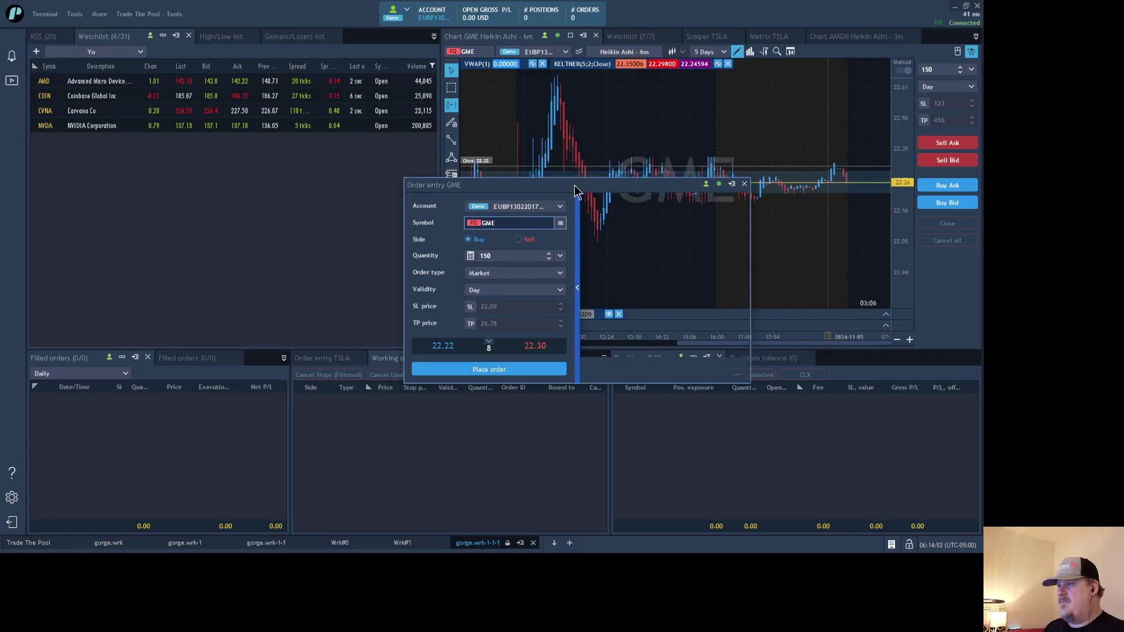
click(745, 184)
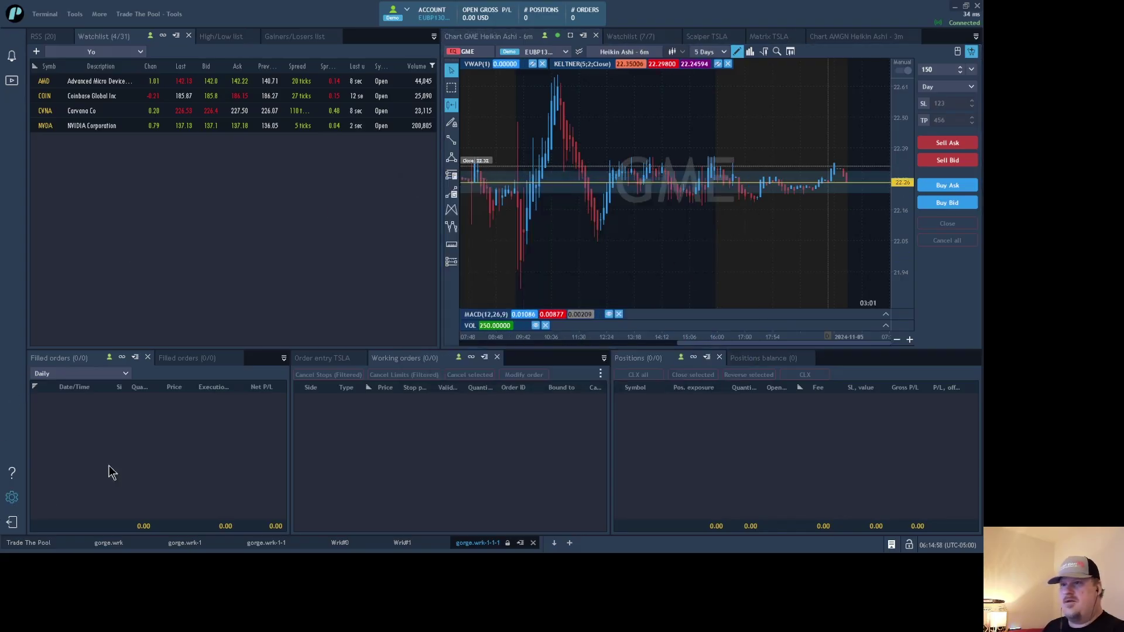
Open Hotkeys with Ctrl+H and browse the Chart shortcuts, such as Show/Hide grid at CTRL+G
key(ctrl+h)
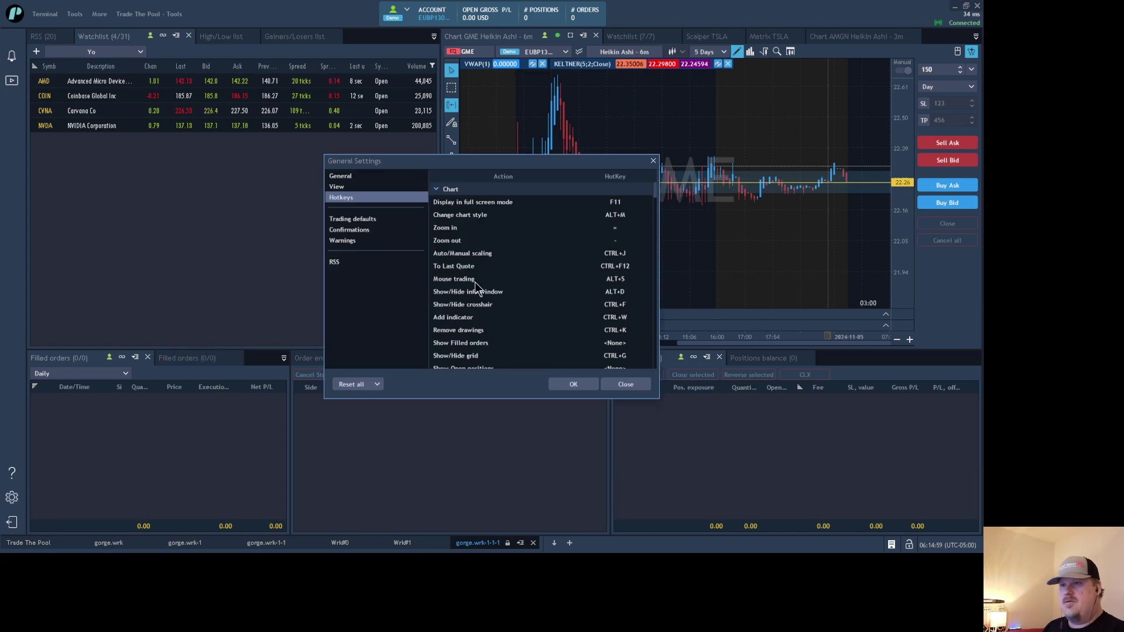
click(530, 189)
click(573, 190)
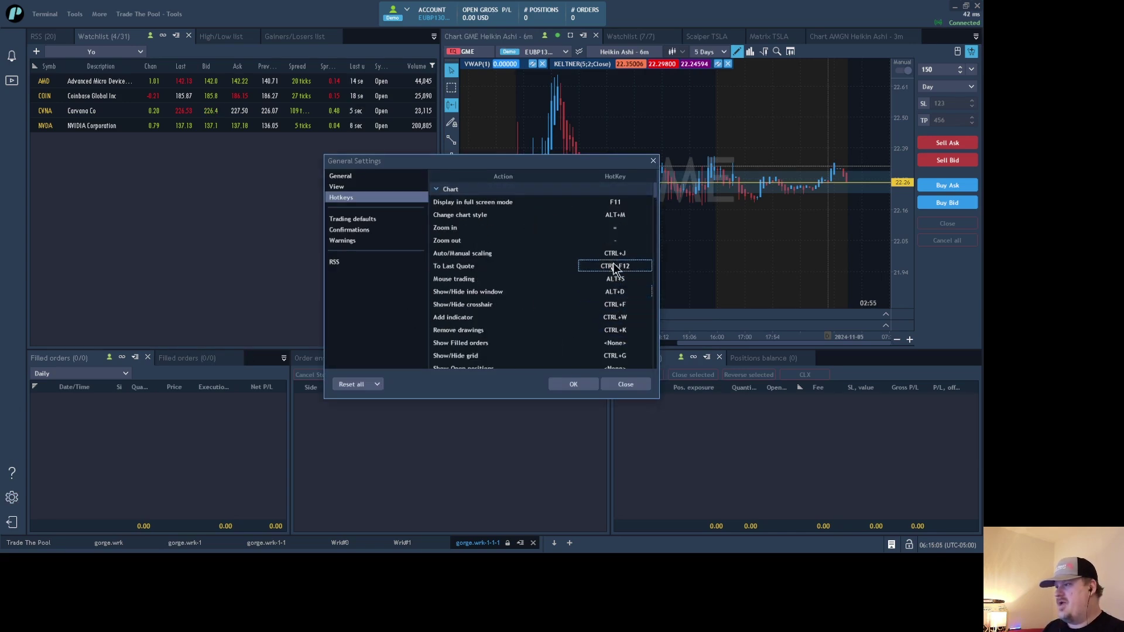
scroll(612, 310, down, 1)
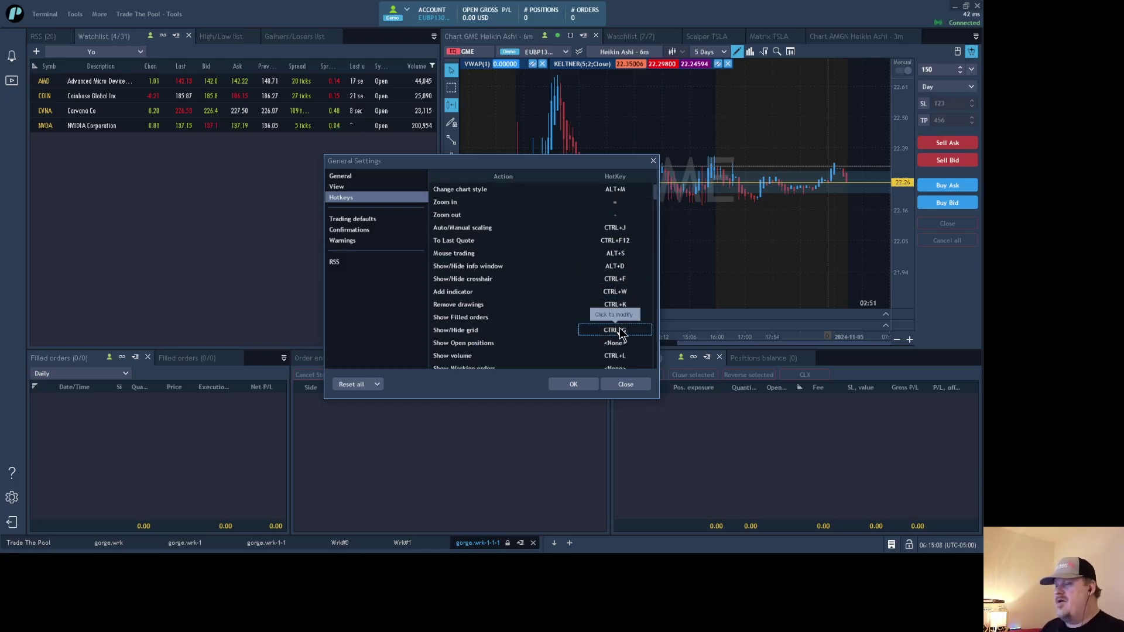
Close General Settings, then open the Watchlist panel's settings and dismiss them with Escape
click(653, 161)
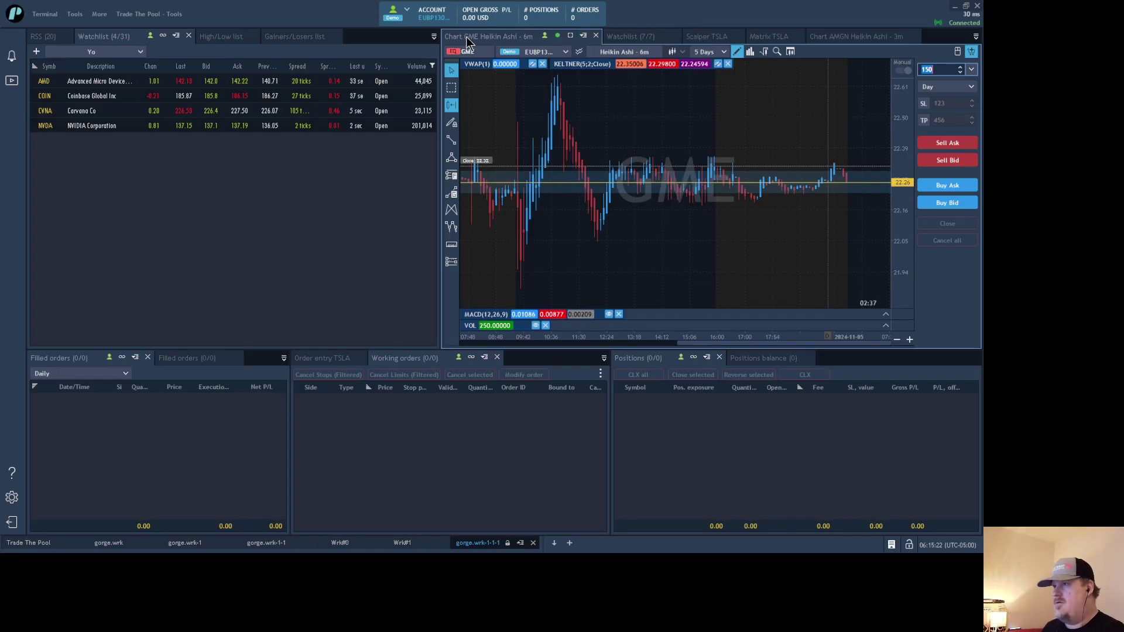
click(399, 234)
double_click(399, 234)
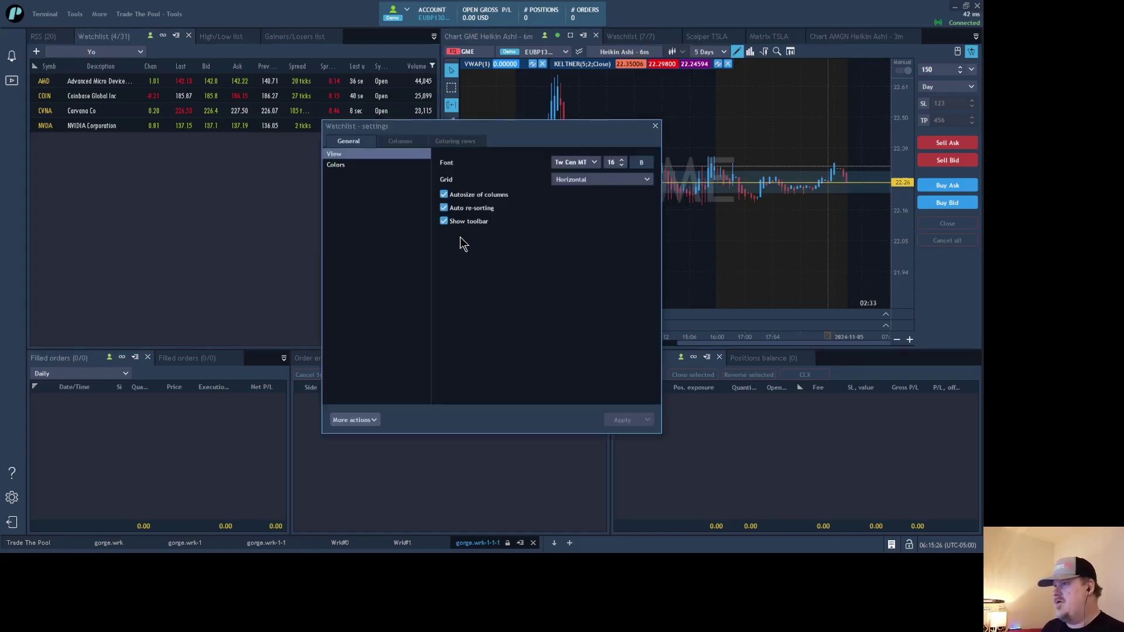
key(Escape)
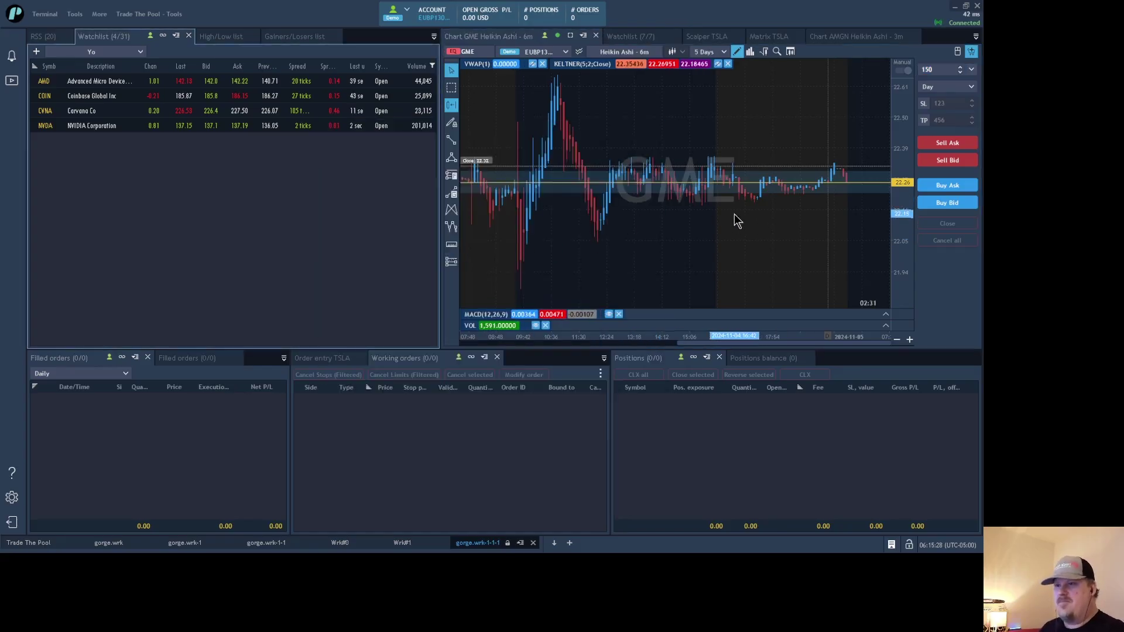
Reopen Hotkeys, collapse Chart, and browse the General, Trading, Watchlist and Working orders shortcuts, including Cancel order
click(12, 497)
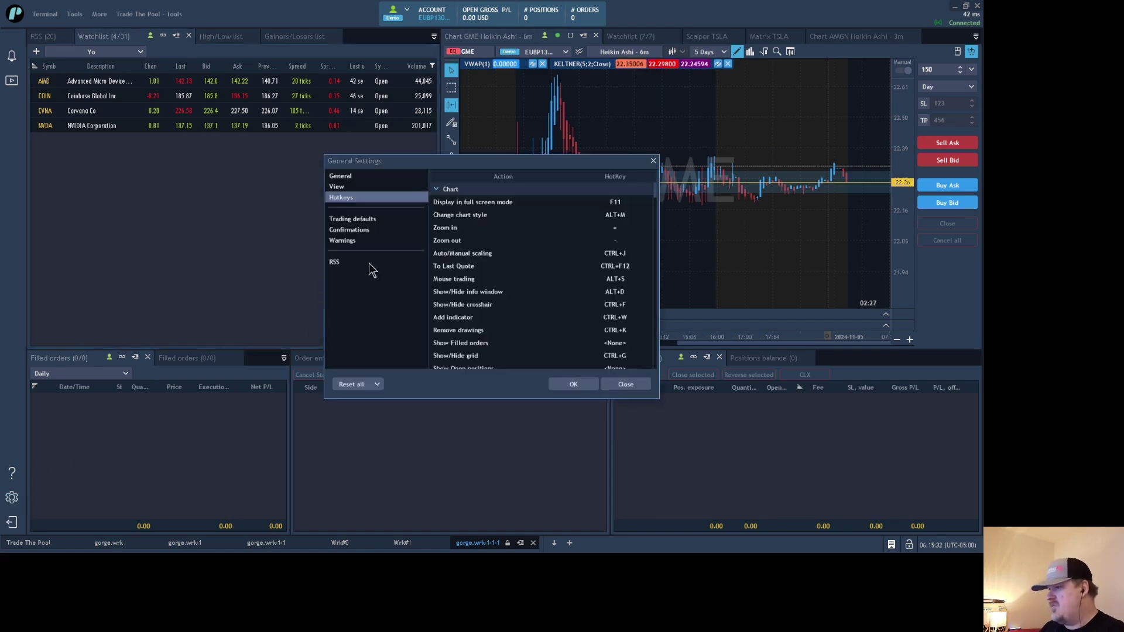
click(540, 191)
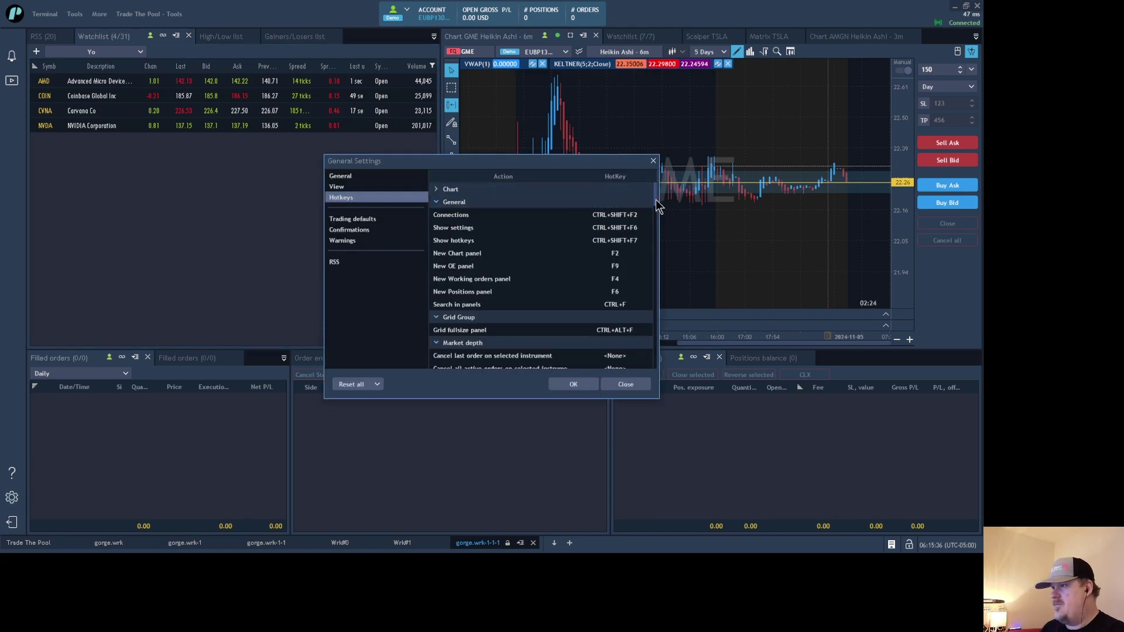
drag(656, 202, 662, 358)
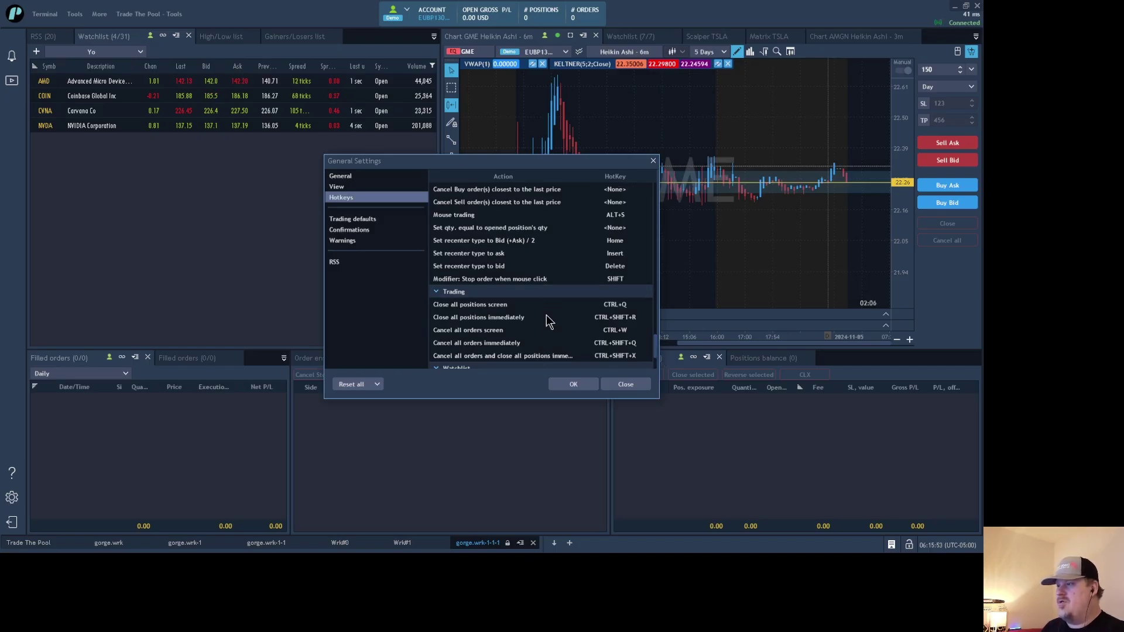
scroll(546, 326, down, 1)
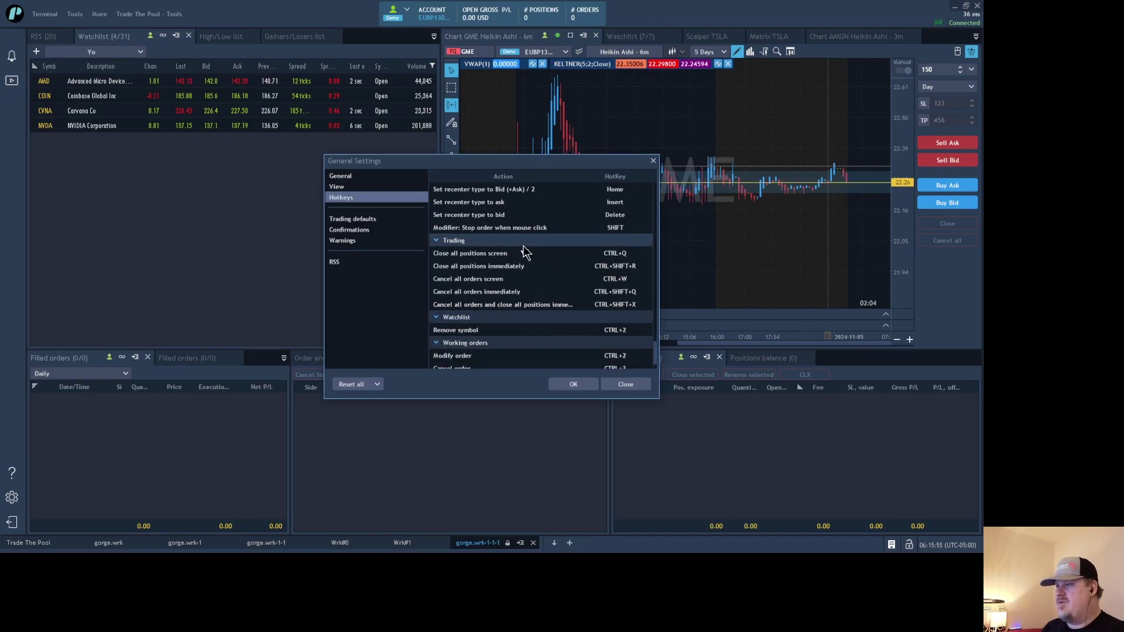
scroll(503, 269, down, 1)
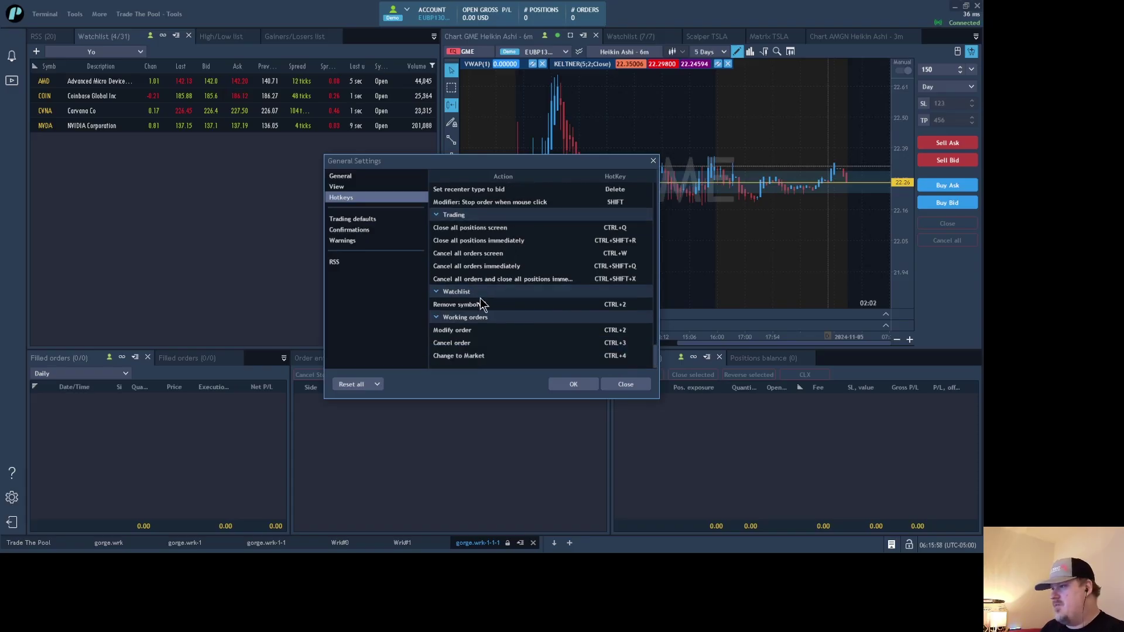
click(651, 346)
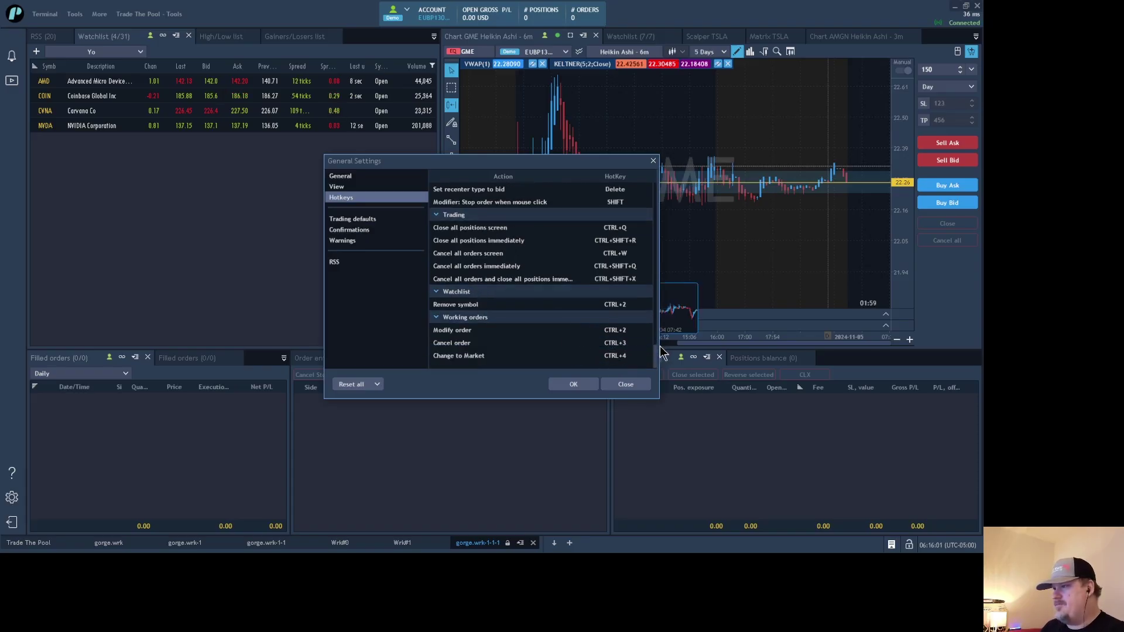
scroll(655, 349, up, 1)
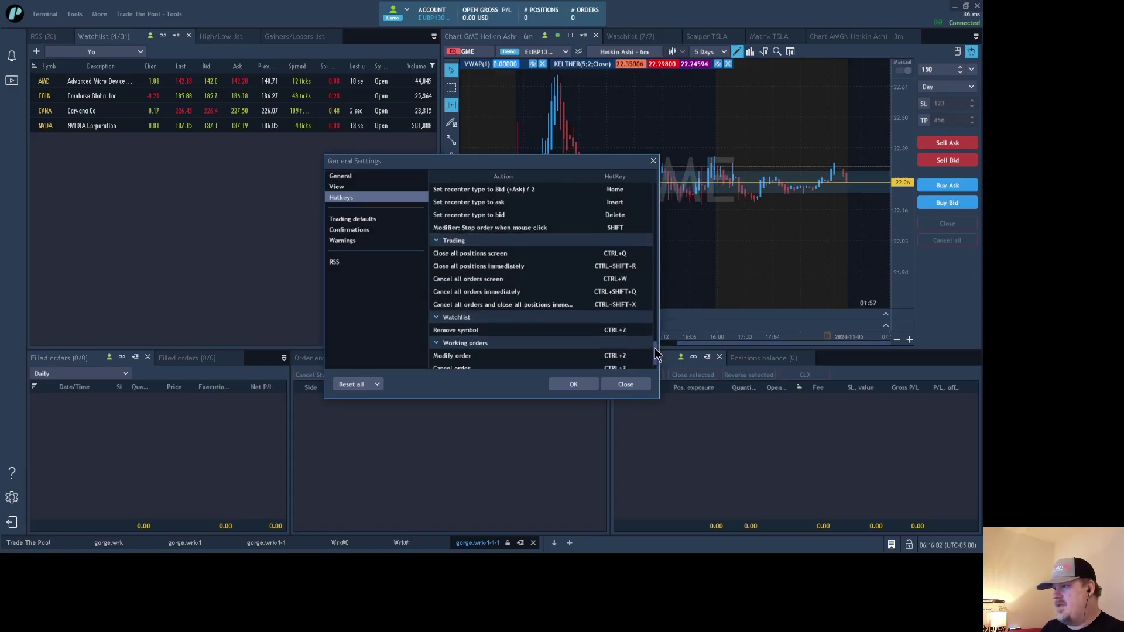
drag(654, 346, 641, 210)
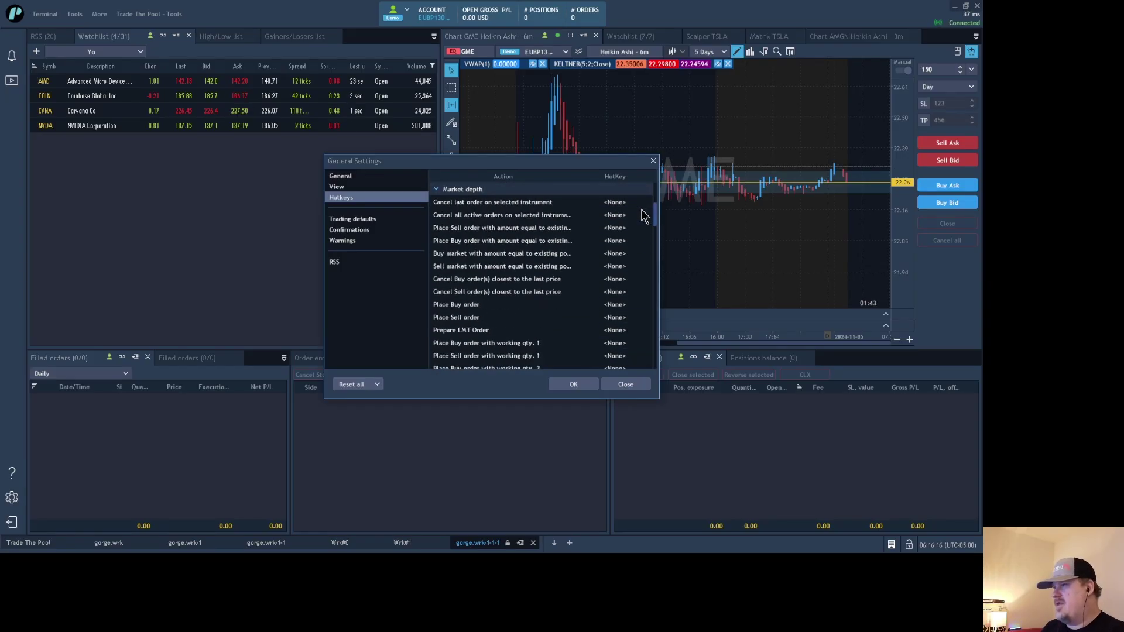
Scroll through the Market depth, Matrix and Scalper hotkeys, where most actions are still <None>
drag(641, 209, 640, 235)
scroll(642, 240, down, 3)
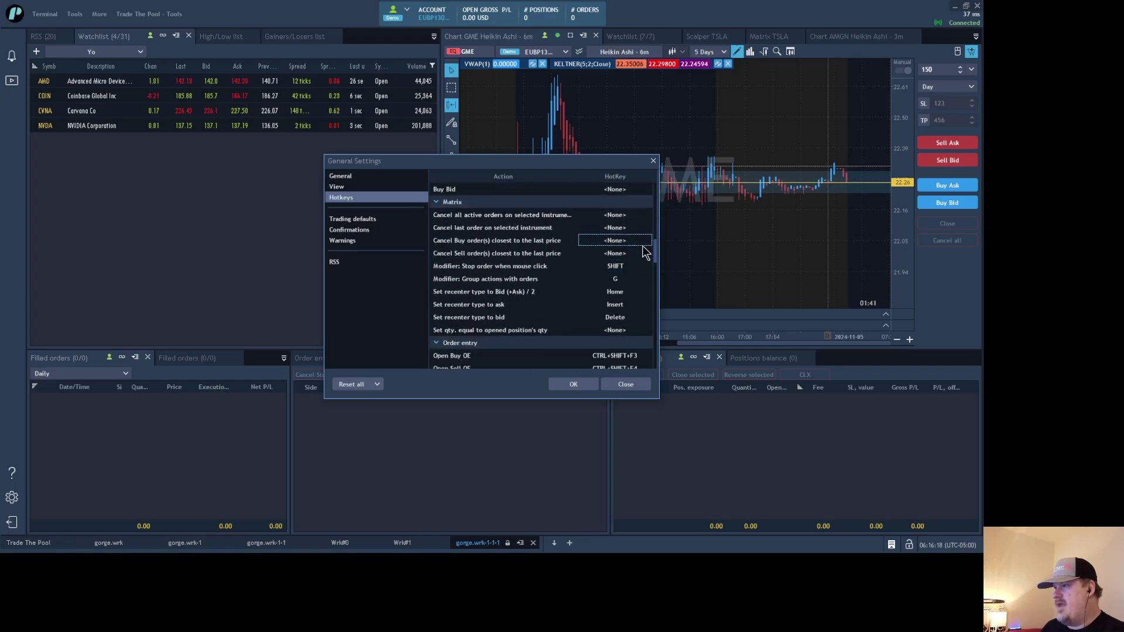
scroll(644, 252, down, 10)
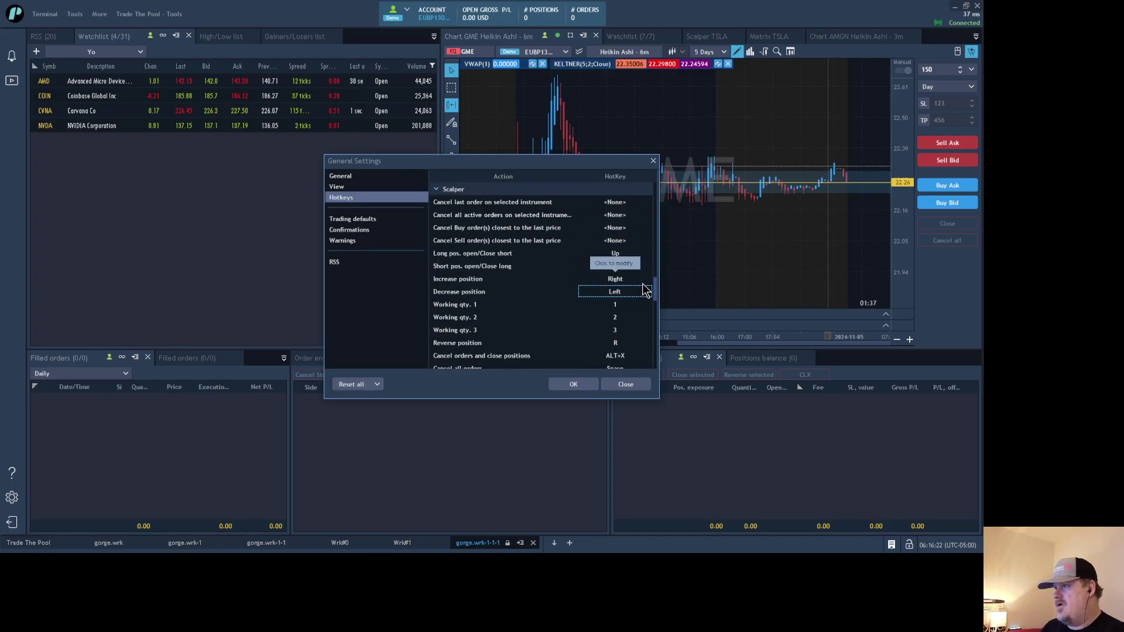
scroll(645, 289, up, 1)
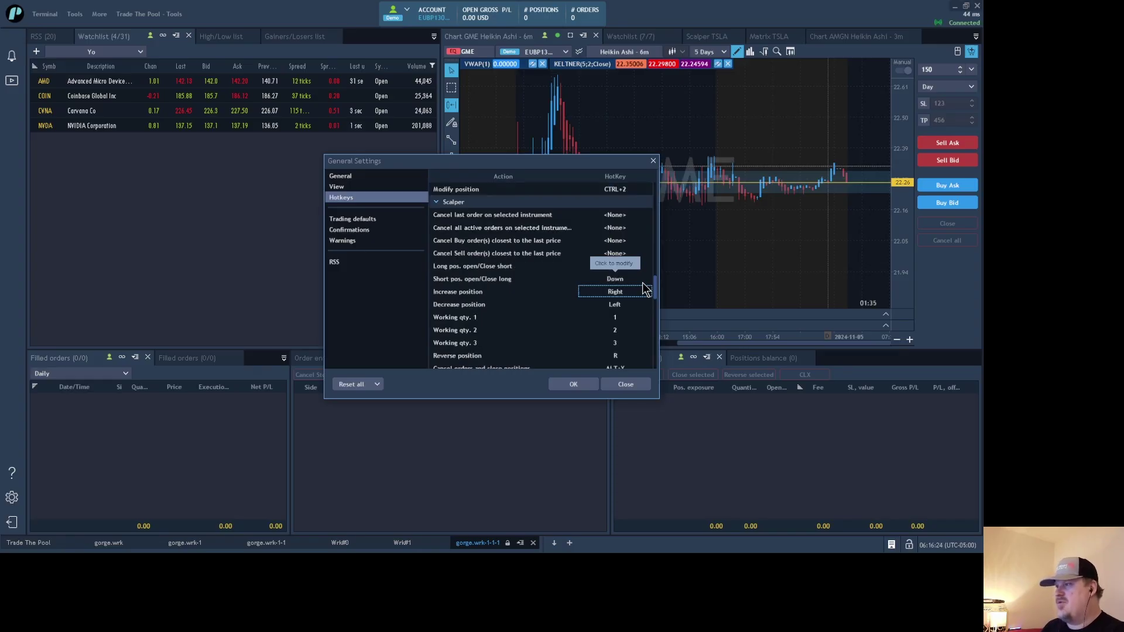
scroll(644, 281, up, 10)
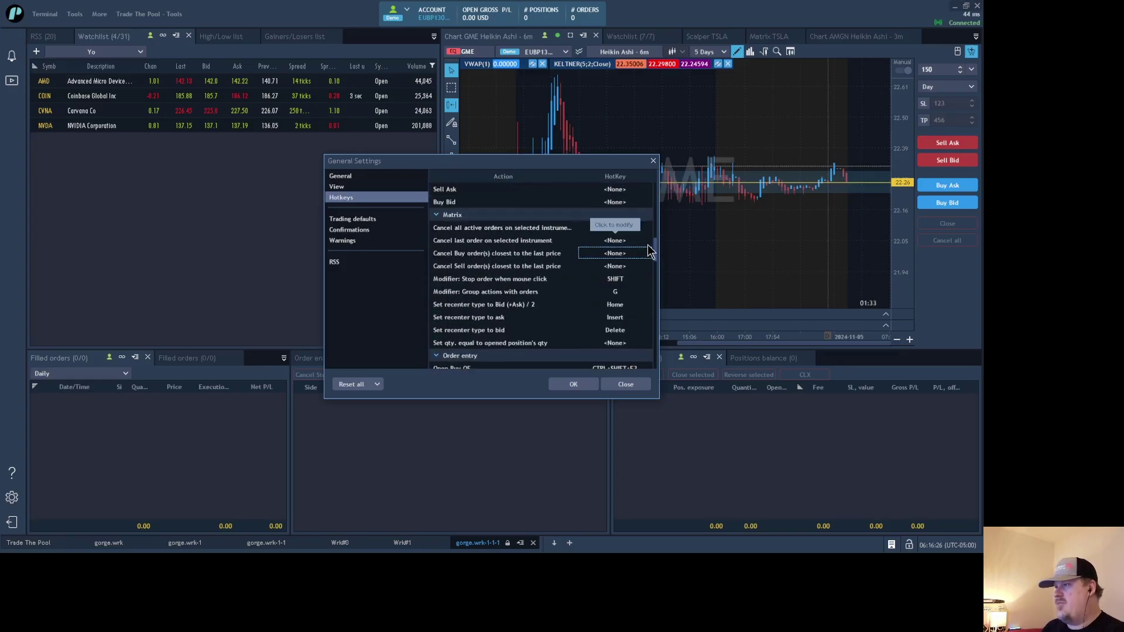
scroll(648, 244, up, 12)
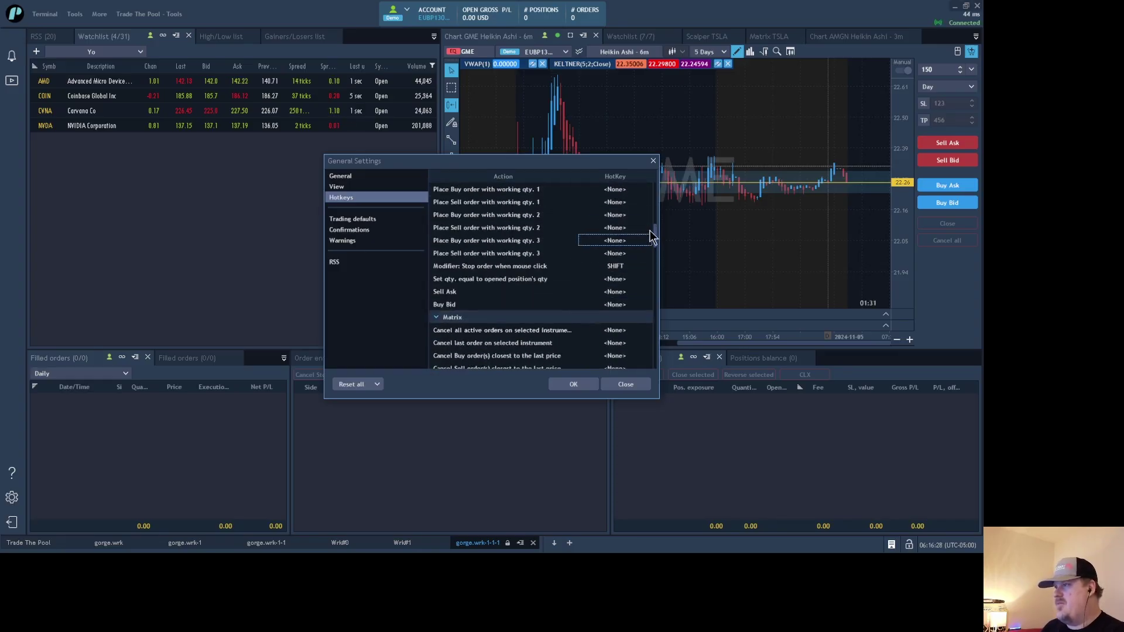
scroll(654, 228, up, 6)
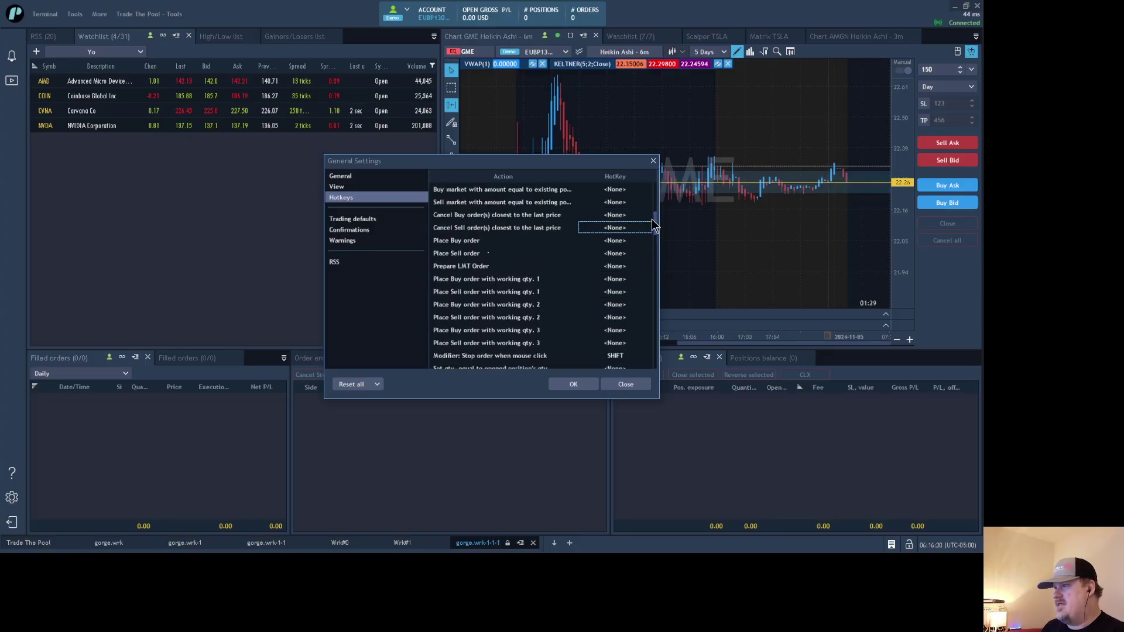
scroll(656, 219, up, 2)
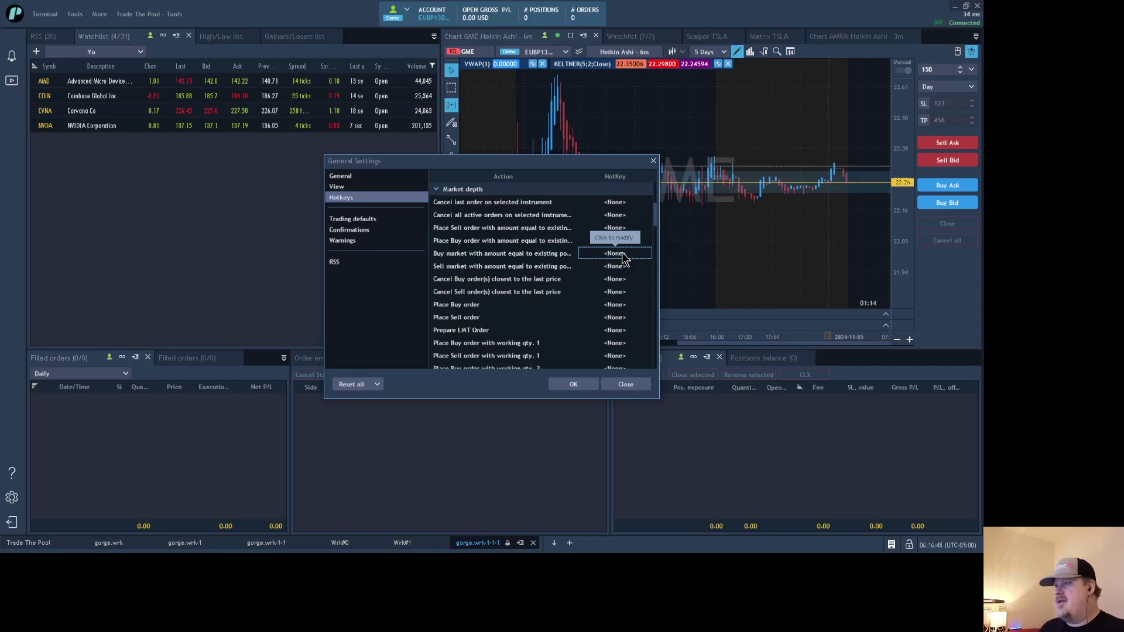
mouse_move(654, 208)
mouse_down()
mouse_move(654, 270)
mouse_move(650, 208)
mouse_up()
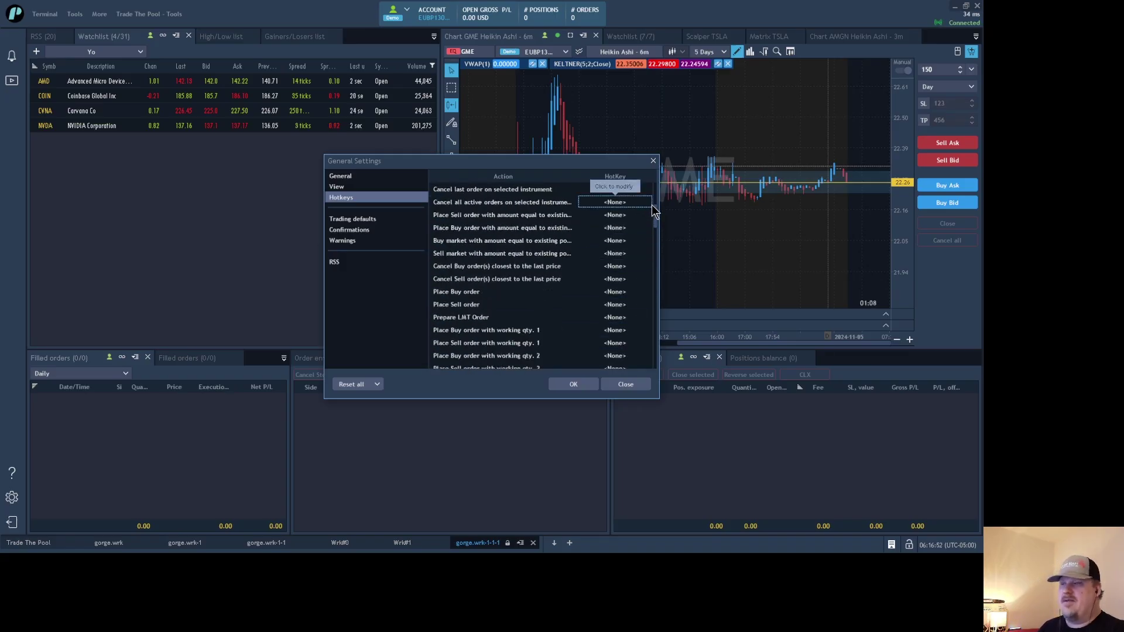
click(625, 384)
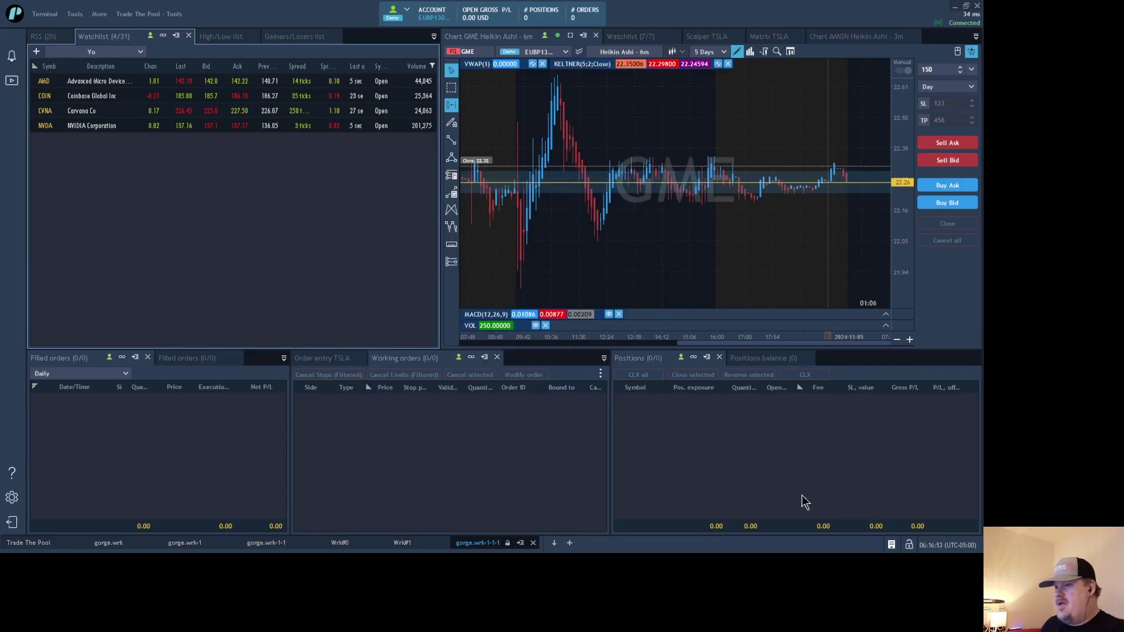